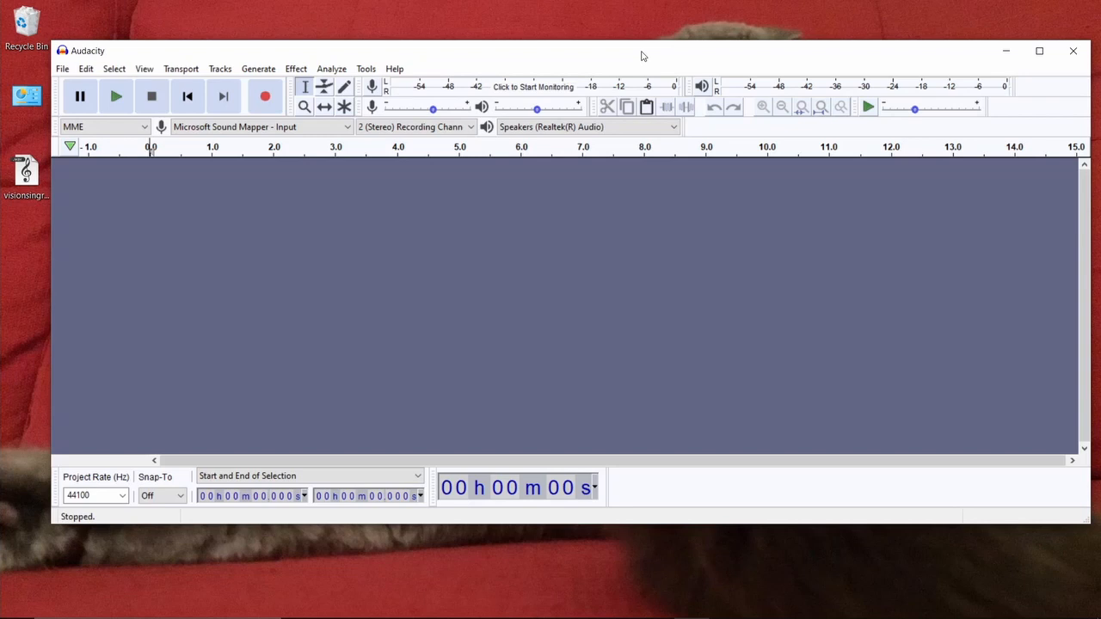
Import the audio file visionsingreen.wav from the desktop into the empty project.
{"action": "left_click", "coordinate": [6, 249]}
{"action": "left_click", "coordinate": [554, 289]}
{"action": "left_click_drag", "start_coordinate": [533, 43], "coordinate": [545, 37]}
{"action": "left_click", "coordinate": [13, 267]}
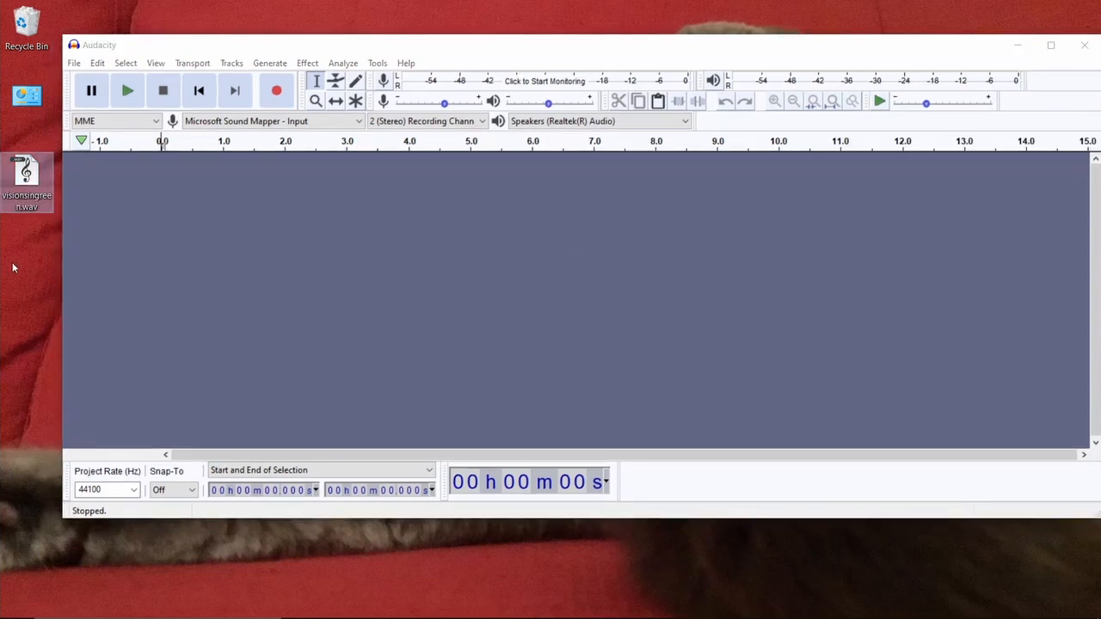
{"action": "left_click", "coordinate": [74, 64]}
{"action": "mouse_move", "coordinate": [103, 191]}
{"action": "left_click", "coordinate": [239, 185]}
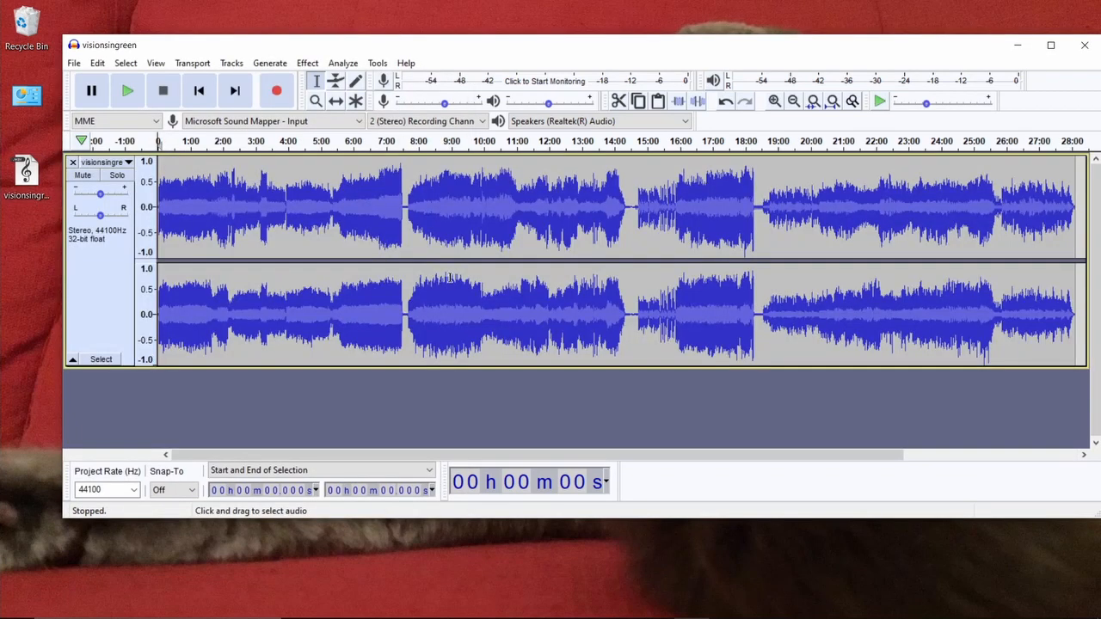
Play the recording from several points along the timeline, including about 10:00 and 21:00, and stop playback.
{"action": "left_click", "coordinate": [273, 142]}
{"action": "left_click", "coordinate": [488, 145]}
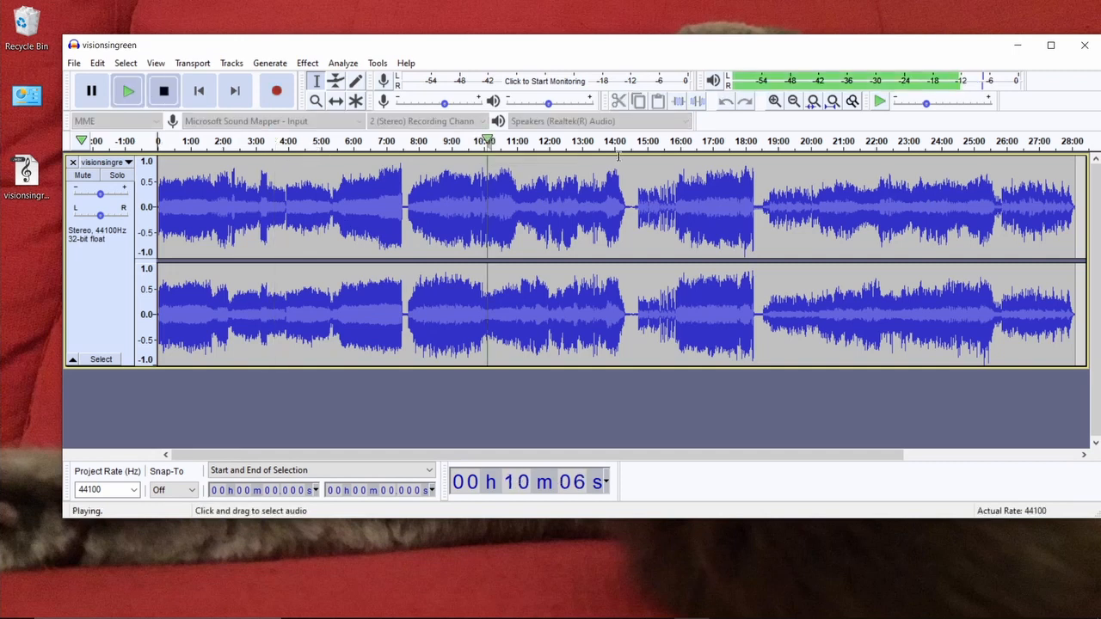
{"action": "left_click", "coordinate": [691, 145]}
{"action": "left_click", "coordinate": [845, 145]}
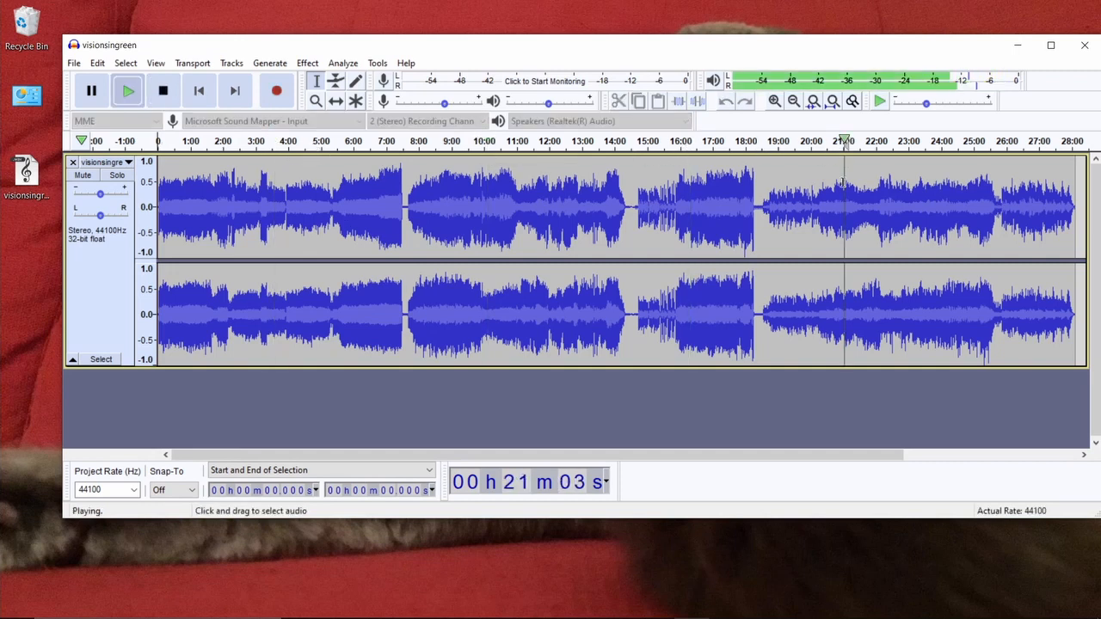
{"action": "key", "text": "space"}
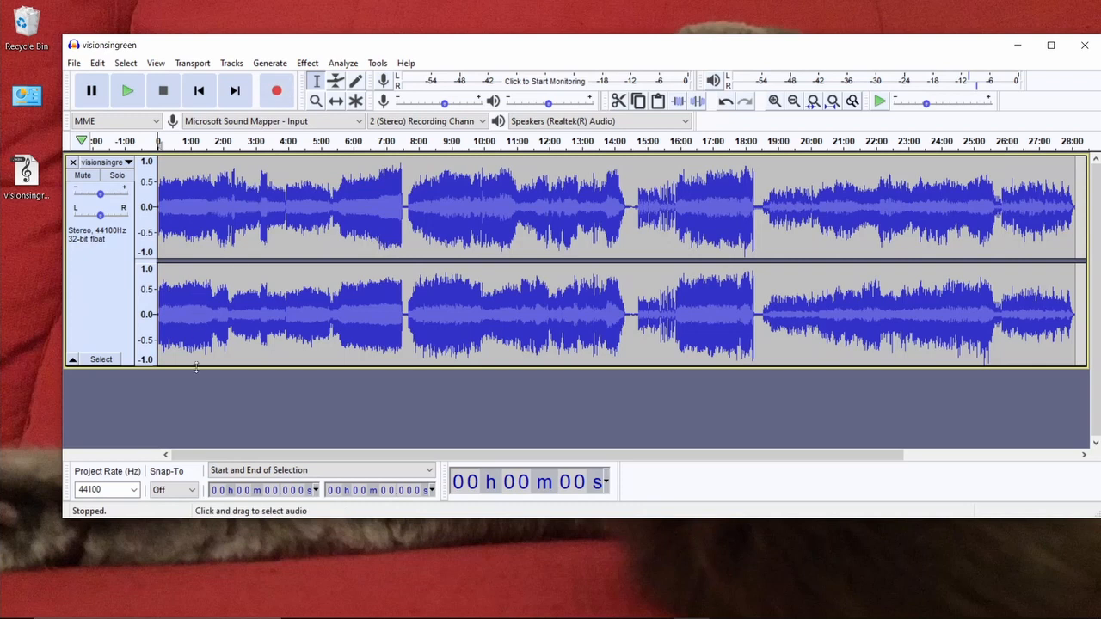
Increase the stereo track's height and set its pan to center.
{"action": "left_click_drag", "start_coordinate": [223, 368], "coordinate": [230, 408]}
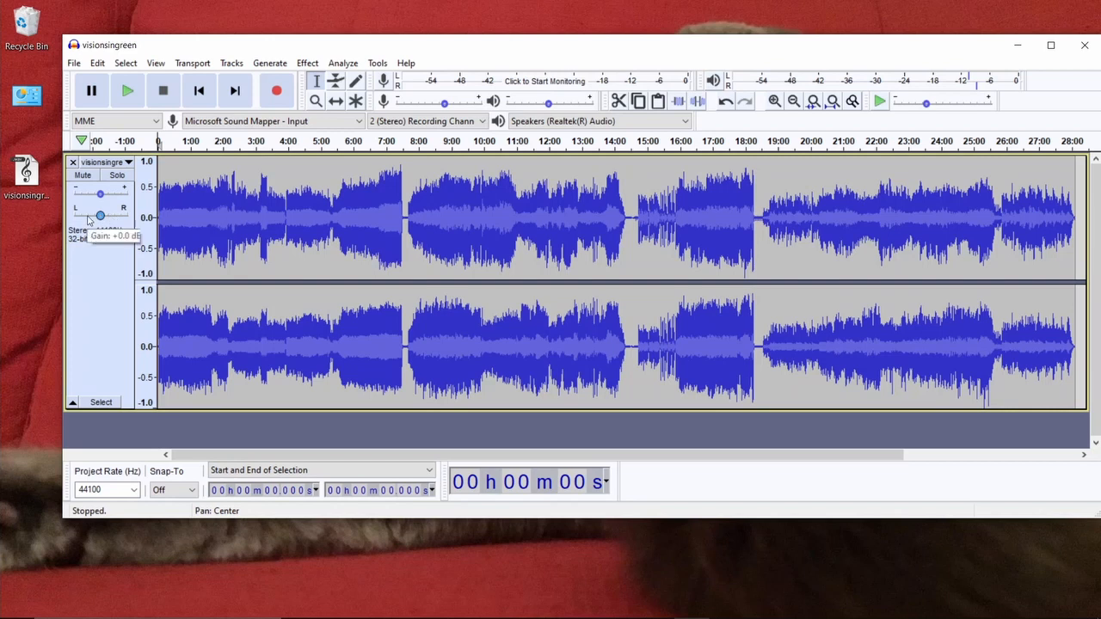
{"action": "left_click", "coordinate": [88, 217]}
{"action": "left_click_drag", "start_coordinate": [88, 217], "coordinate": [101, 217]}
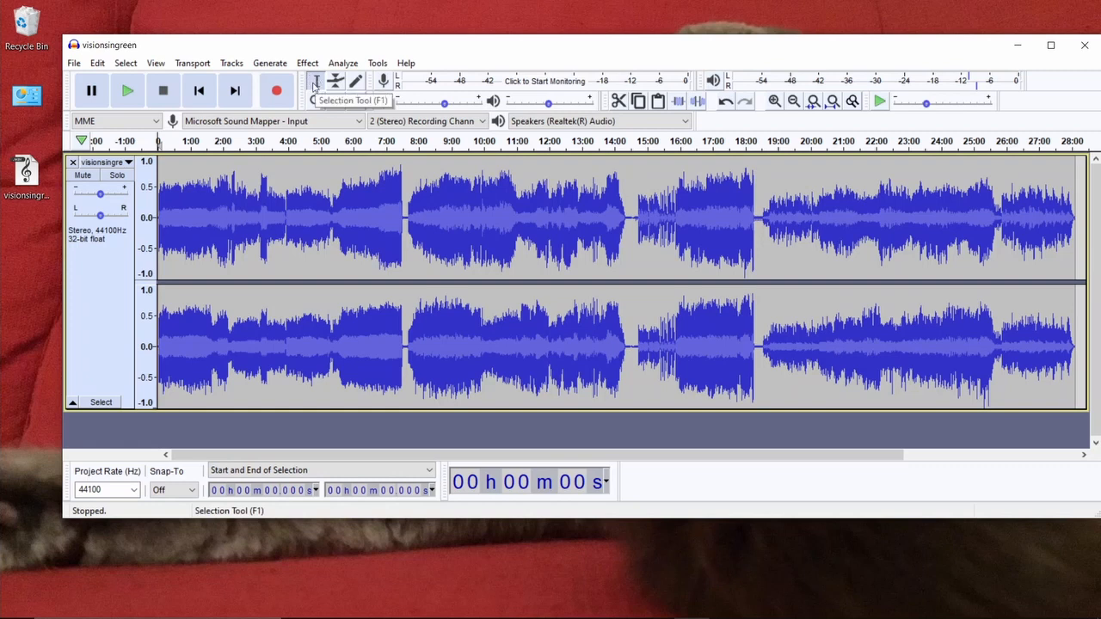
Select the second song from about 7:41 to 14:22, trimming the silence at both ends, and play its beginning briefly.
{"action": "left_click_drag", "start_coordinate": [406, 220], "coordinate": [626, 232]}
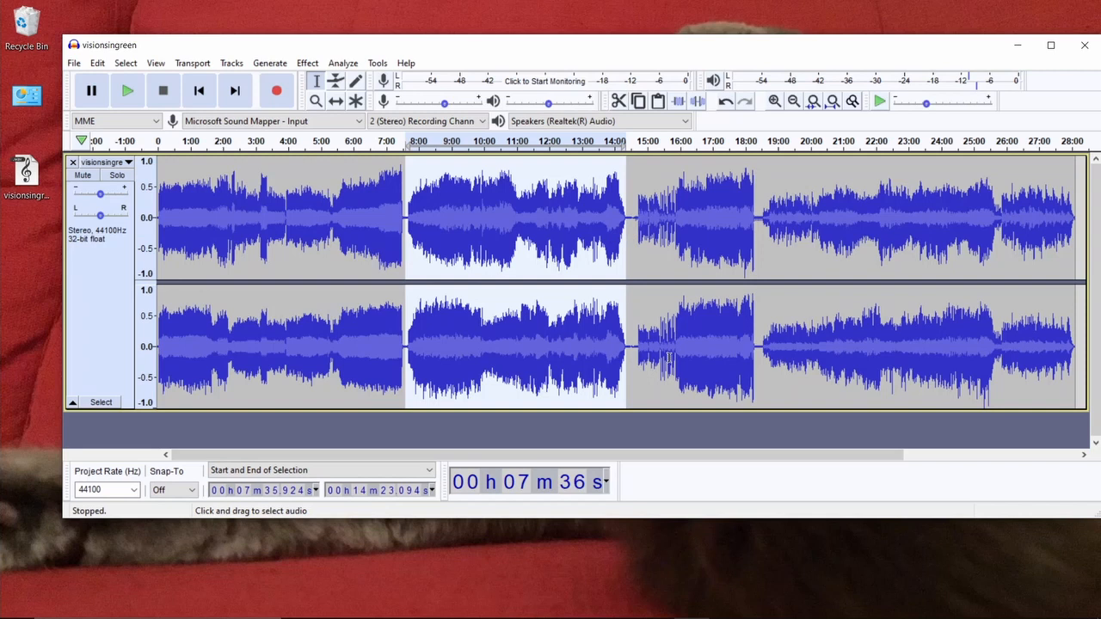
{"action": "left_click", "coordinate": [813, 102]}
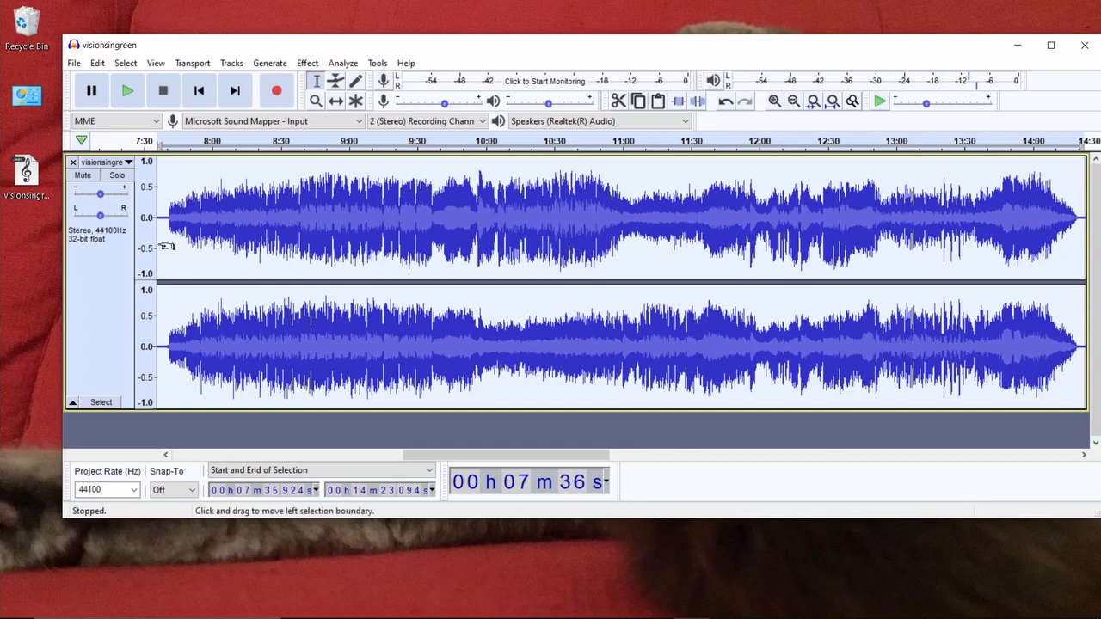
{"action": "left_click_drag", "start_coordinate": [164, 247], "coordinate": [176, 246]}
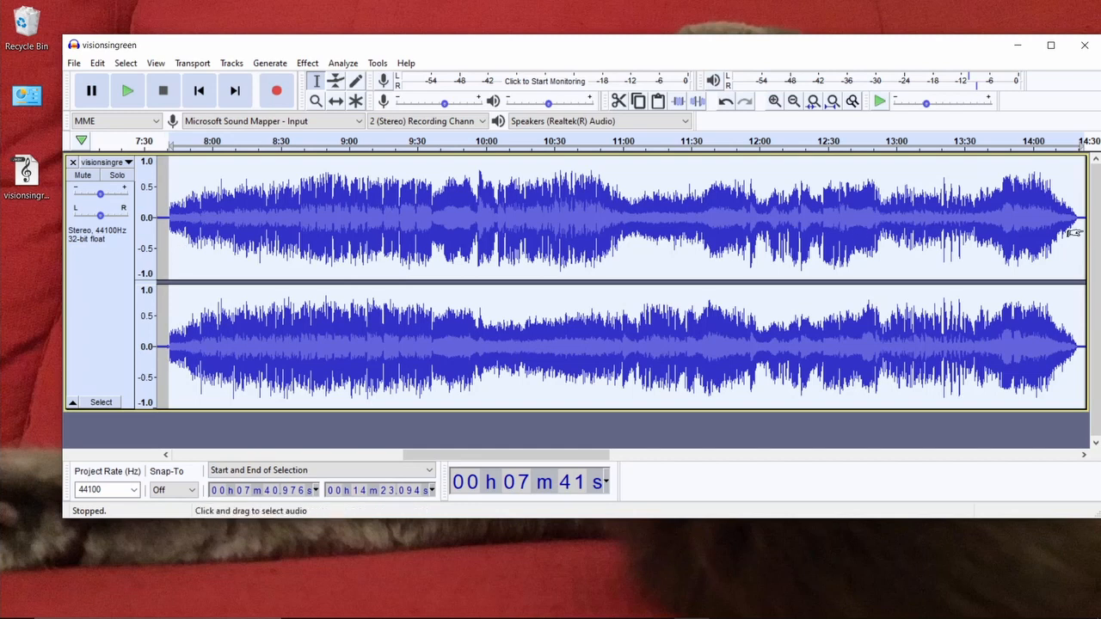
{"action": "left_click_drag", "start_coordinate": [1074, 232], "coordinate": [1066, 241]}
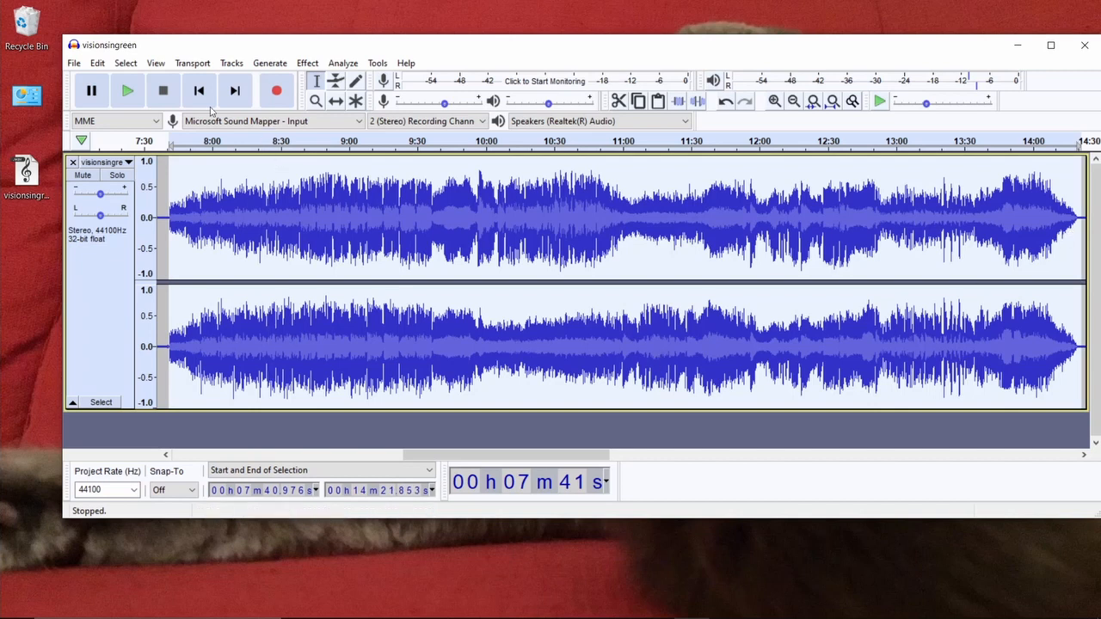
{"action": "left_click", "coordinate": [126, 91]}
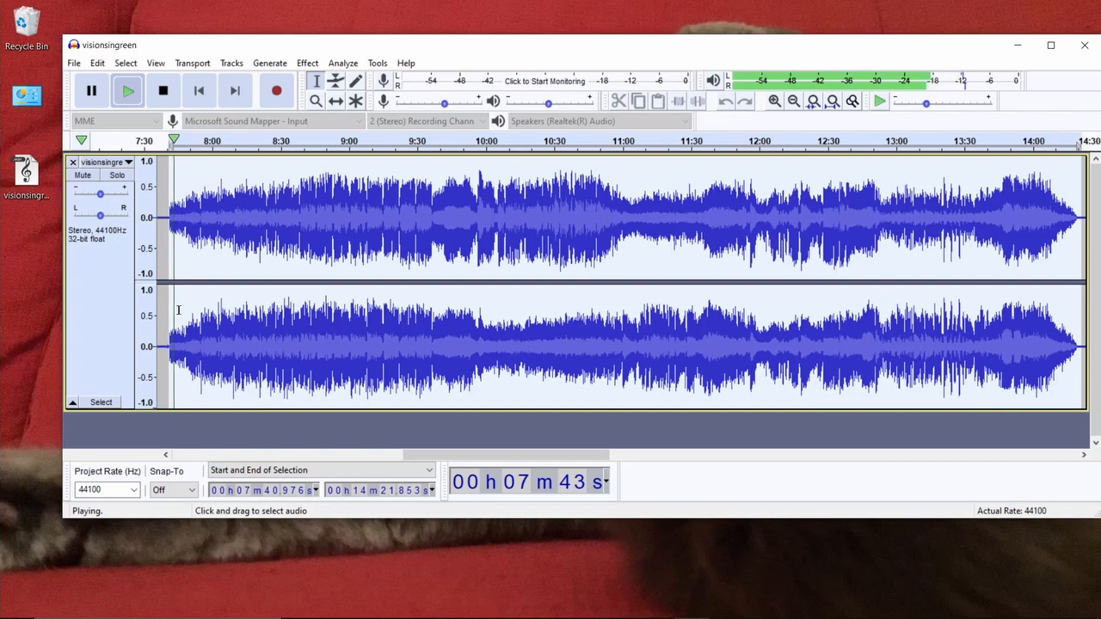
{"action": "left_click", "coordinate": [164, 92]}
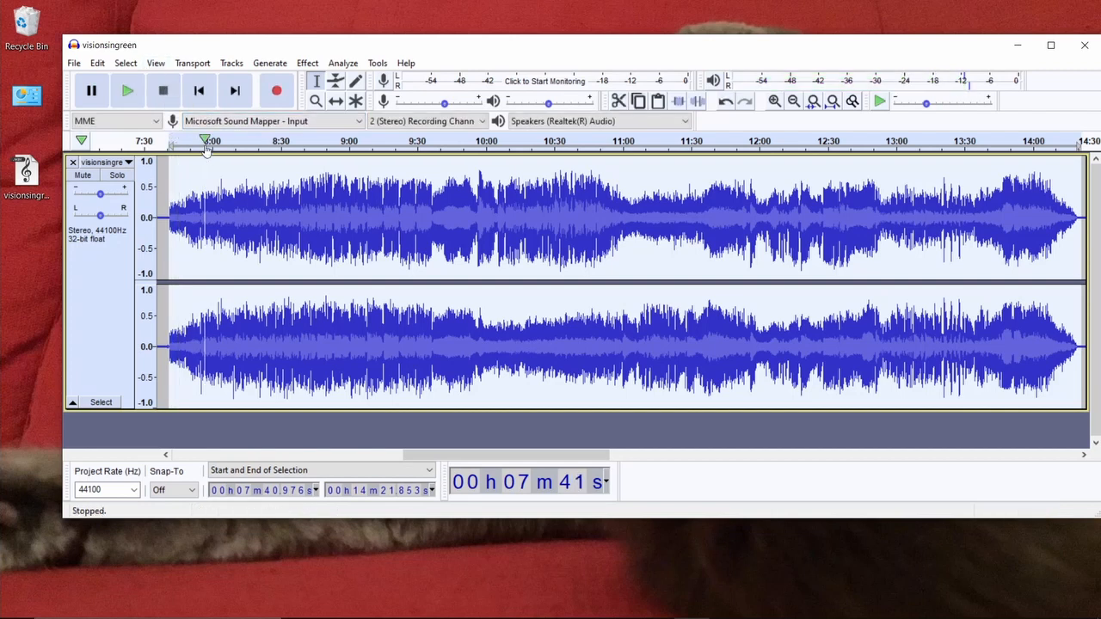
Normalize the selected song to a peak amplitude of -1.0 dB with DC offset removal enabled.
{"action": "left_click", "coordinate": [310, 65]}
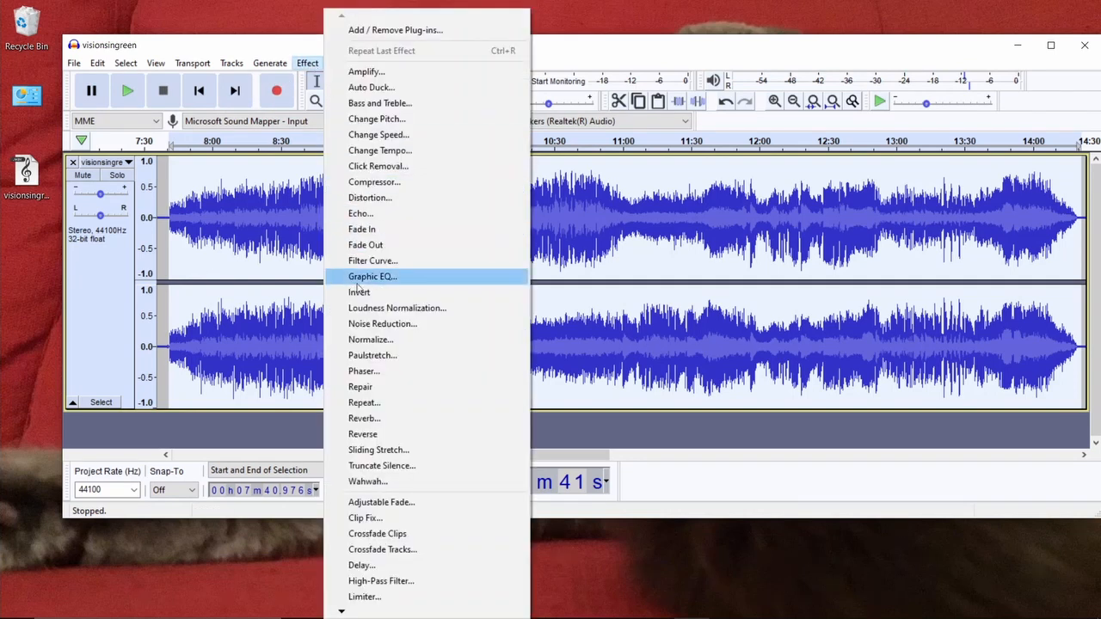
{"action": "left_click", "coordinate": [377, 340]}
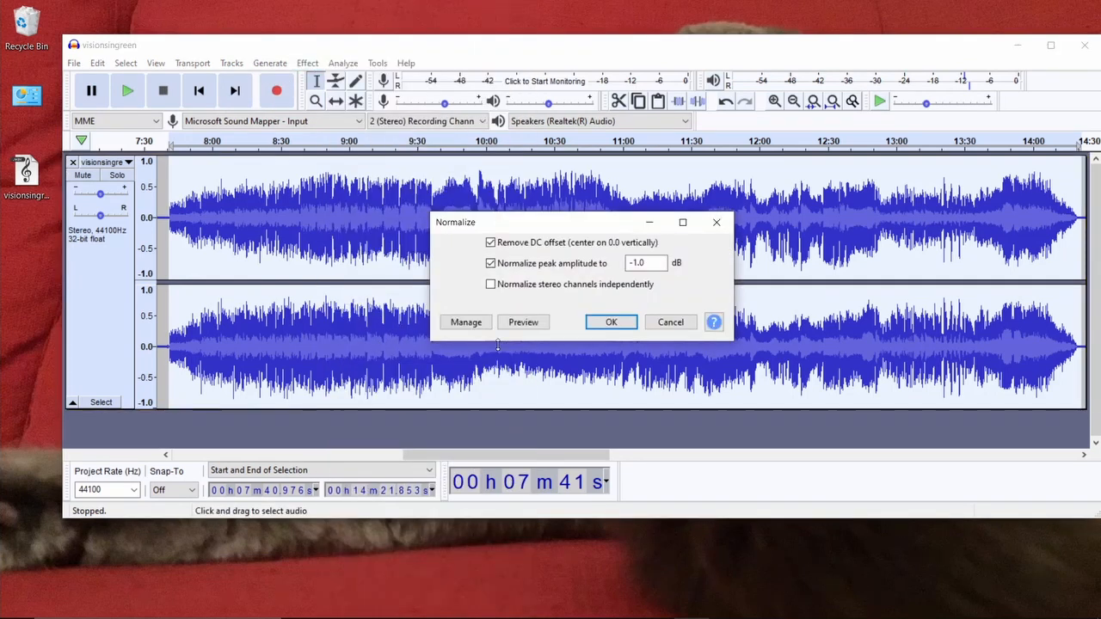
{"action": "left_click", "coordinate": [608, 324]}
{"action": "left_click_drag", "start_coordinate": [607, 56], "coordinate": [598, 33]}
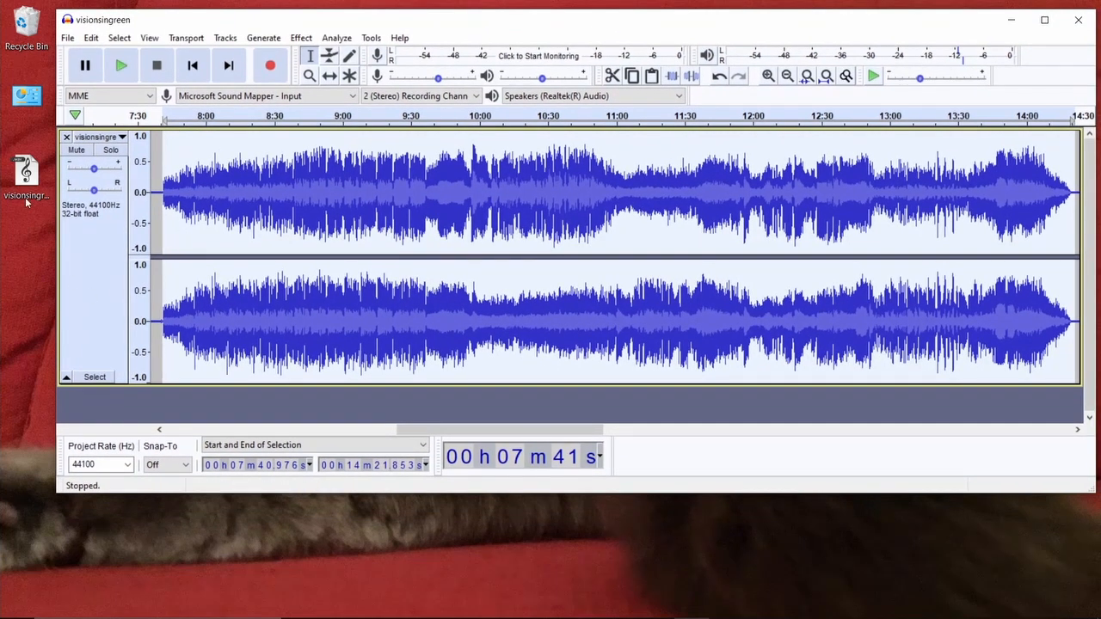
Export only the selected song to the desktop as "track 1.mp3" with a constant bit rate of 320 kbps.
{"action": "left_click", "coordinate": [67, 38]}
{"action": "mouse_move", "coordinate": [93, 143]}
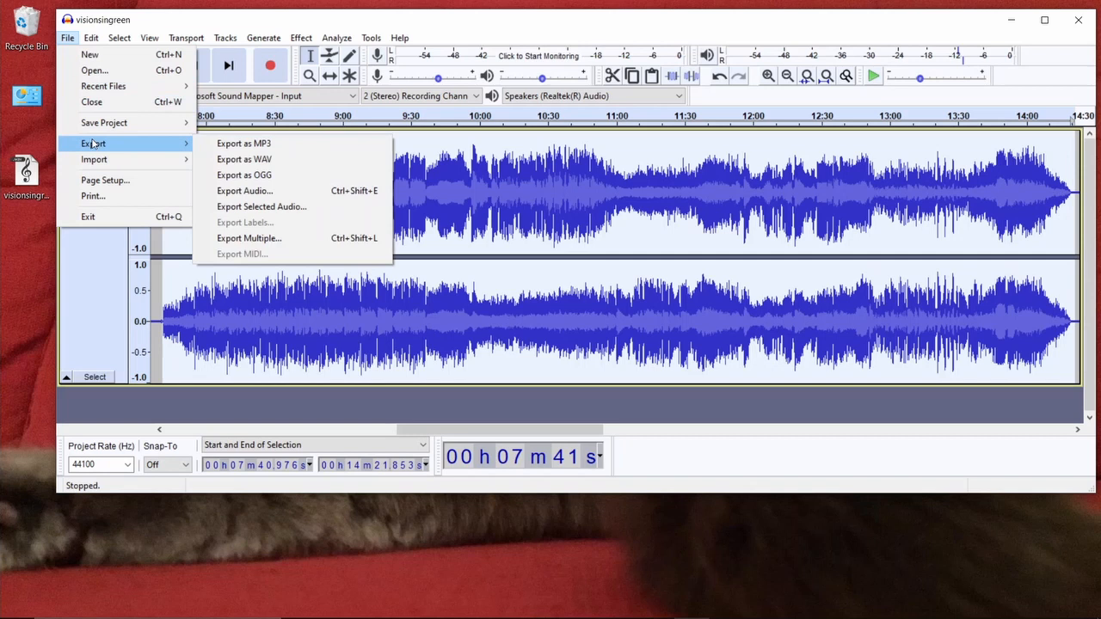
{"action": "left_click", "coordinate": [259, 191]}
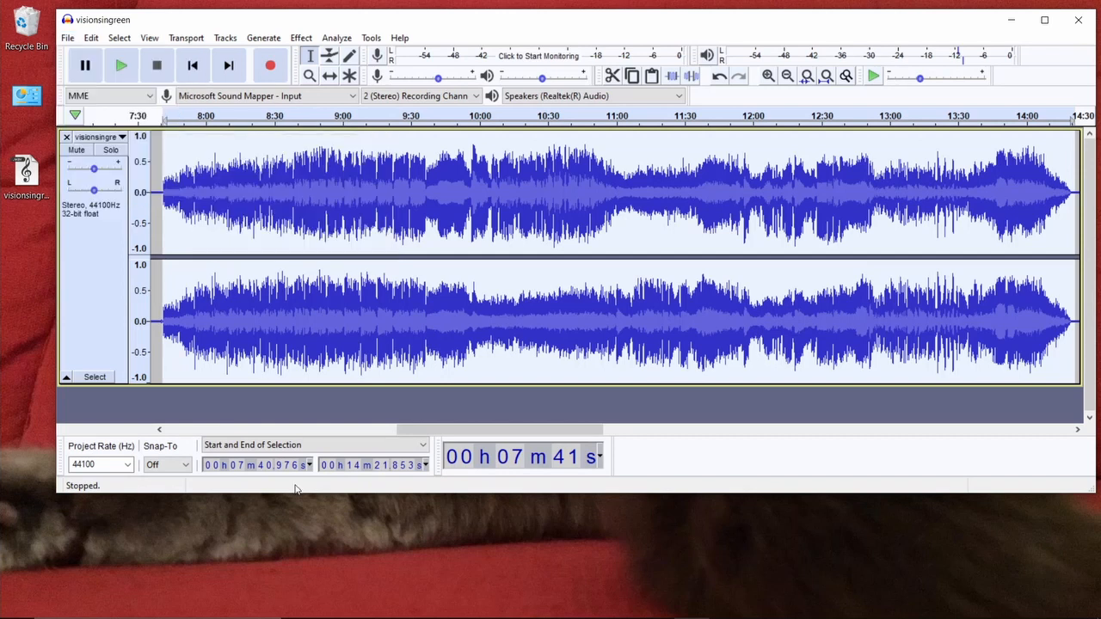
{"action": "left_click", "coordinate": [67, 38]}
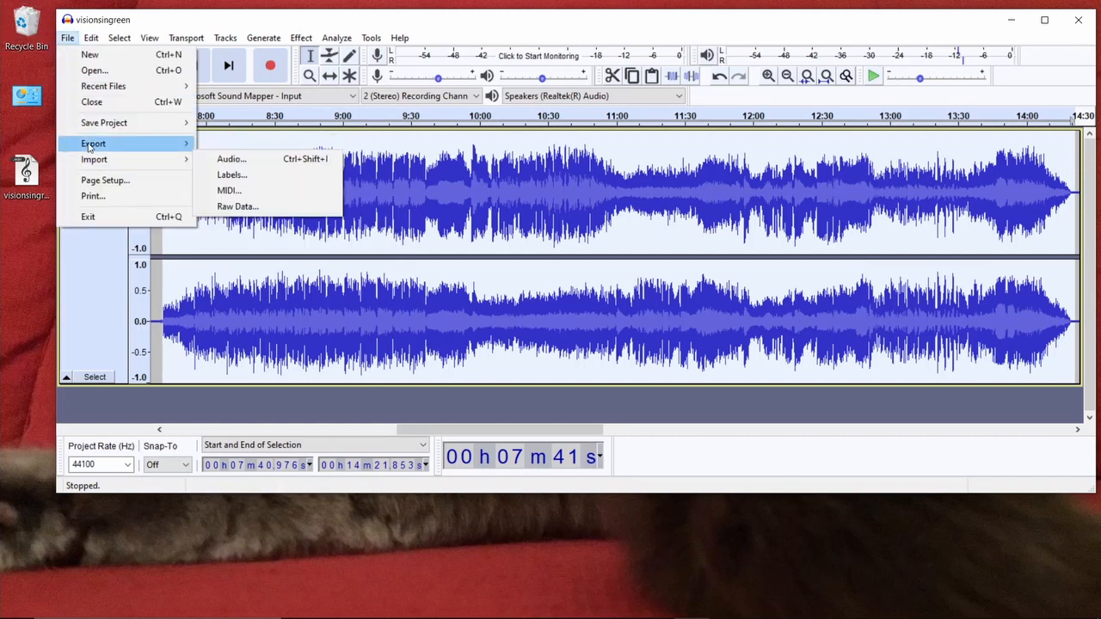
{"action": "left_click", "coordinate": [233, 211]}
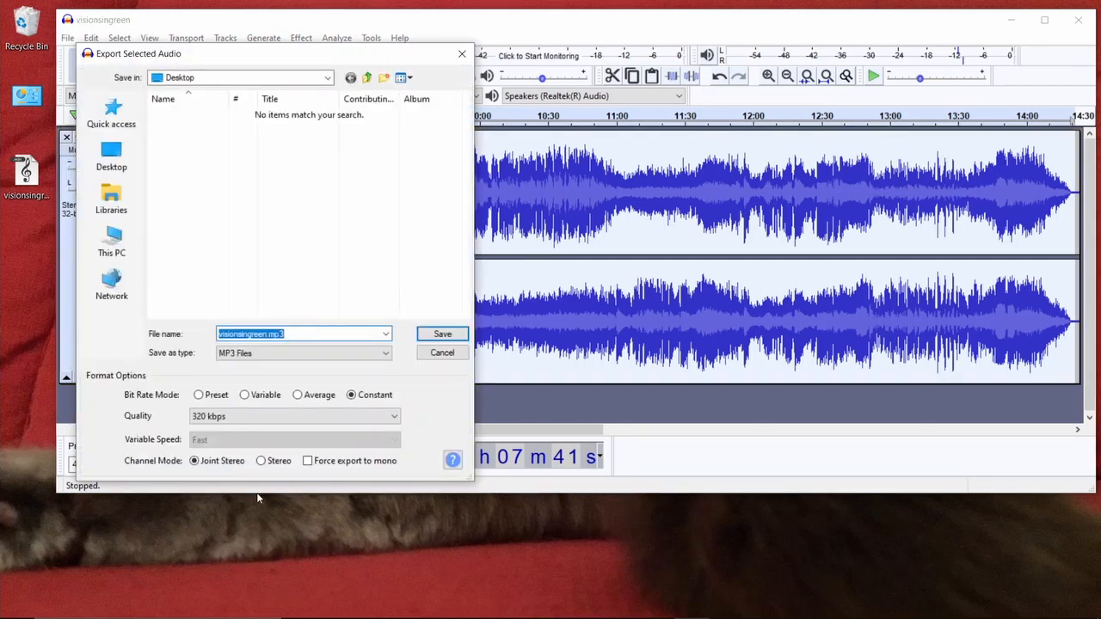
{"action": "left_click", "coordinate": [225, 355]}
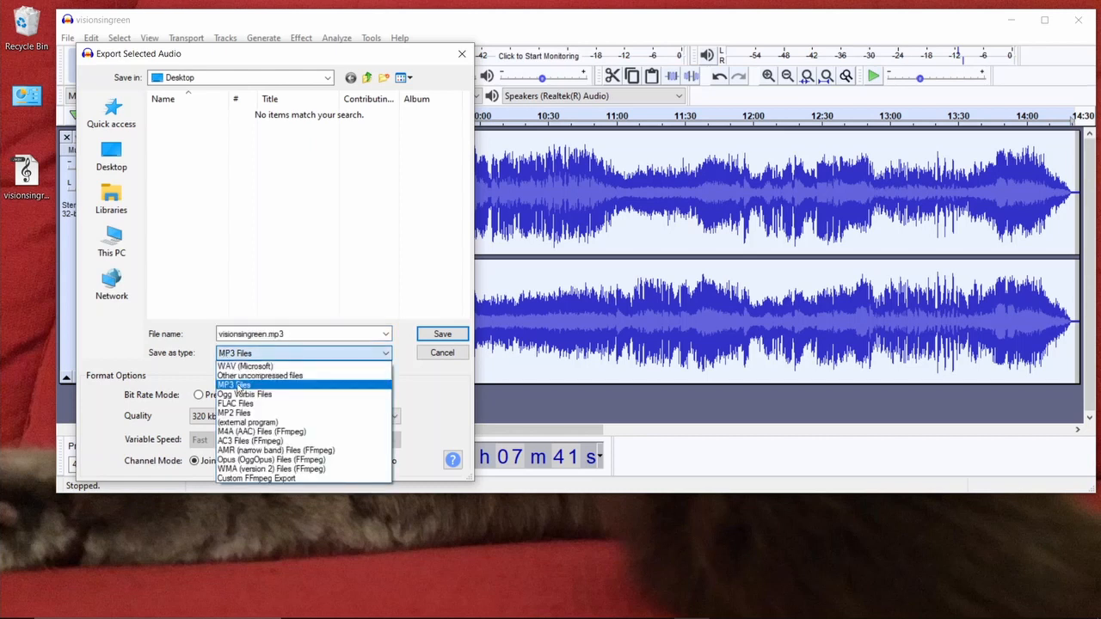
{"action": "left_click", "coordinate": [237, 387]}
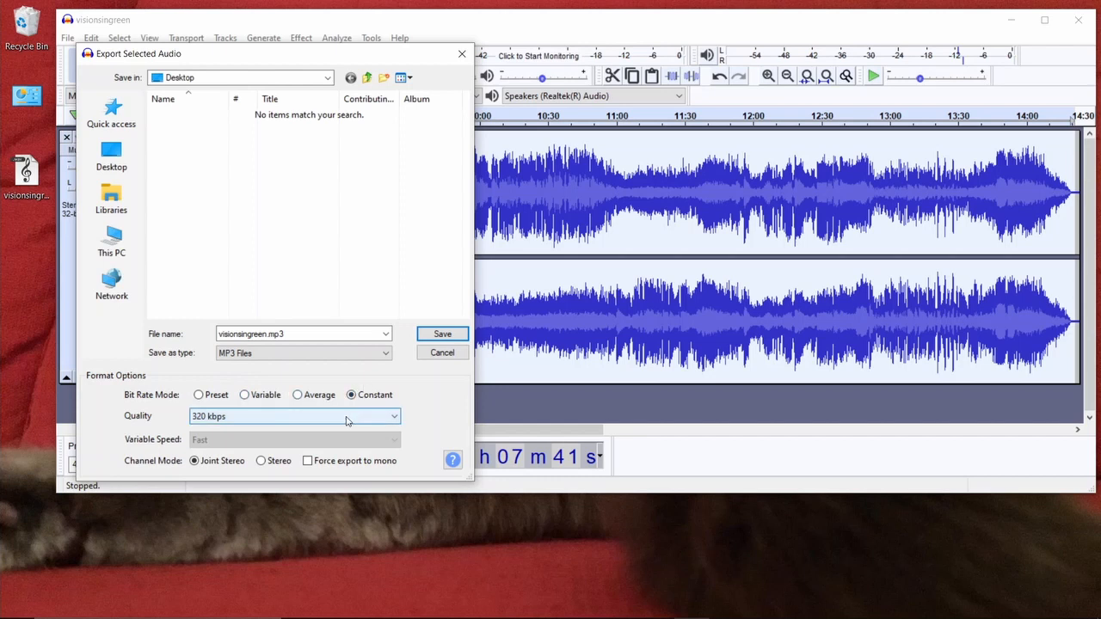
{"action": "left_click", "coordinate": [347, 419]}
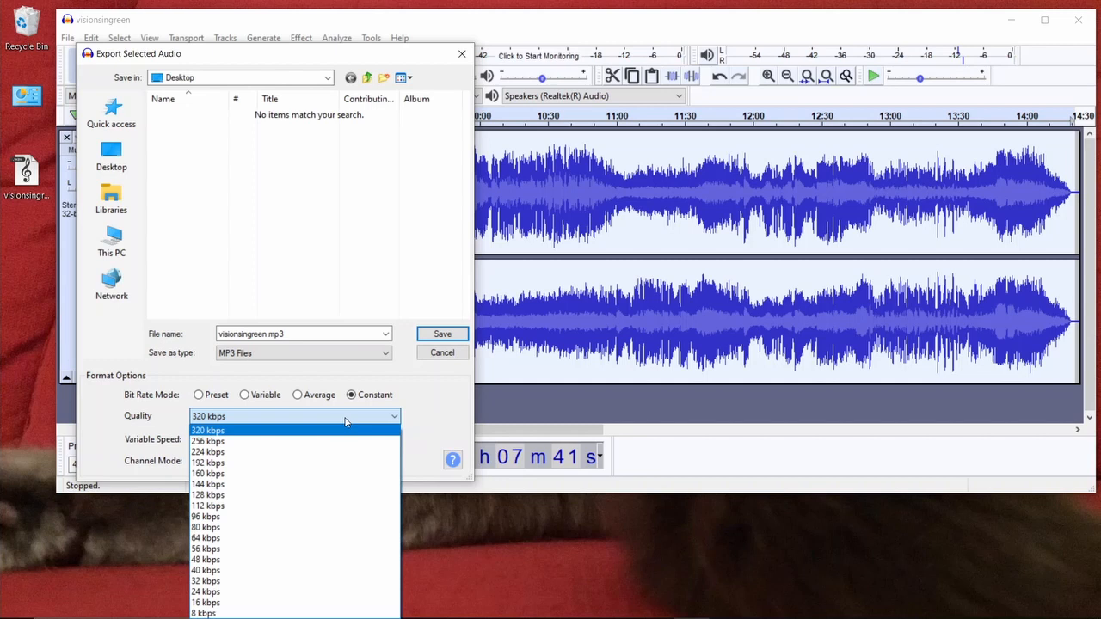
{"action": "left_click", "coordinate": [345, 424]}
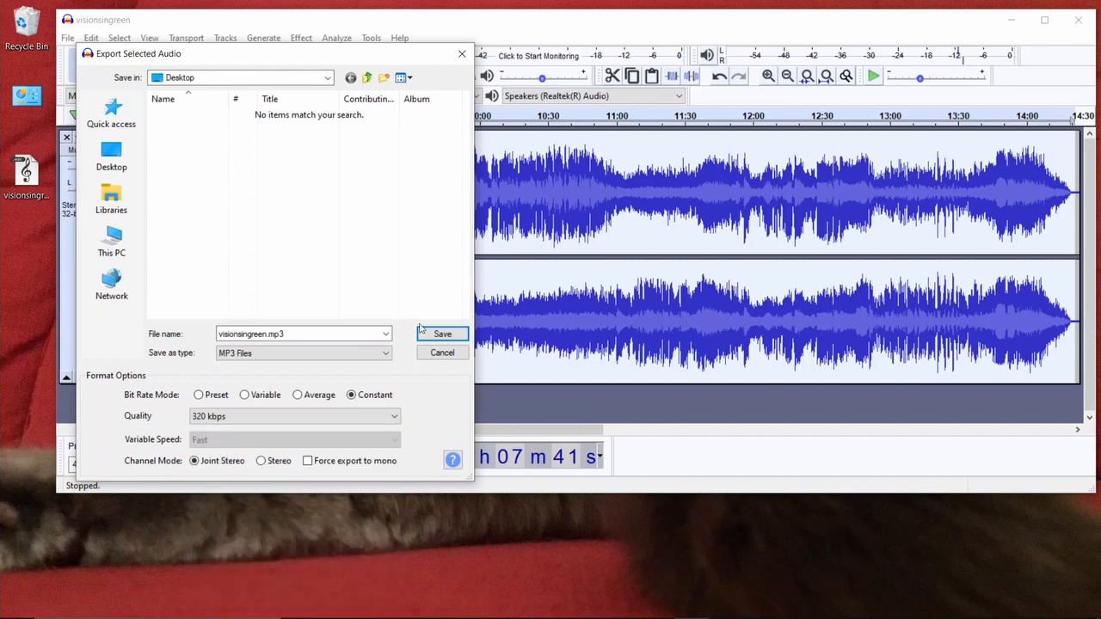
{"action": "double_click", "coordinate": [265, 334]}
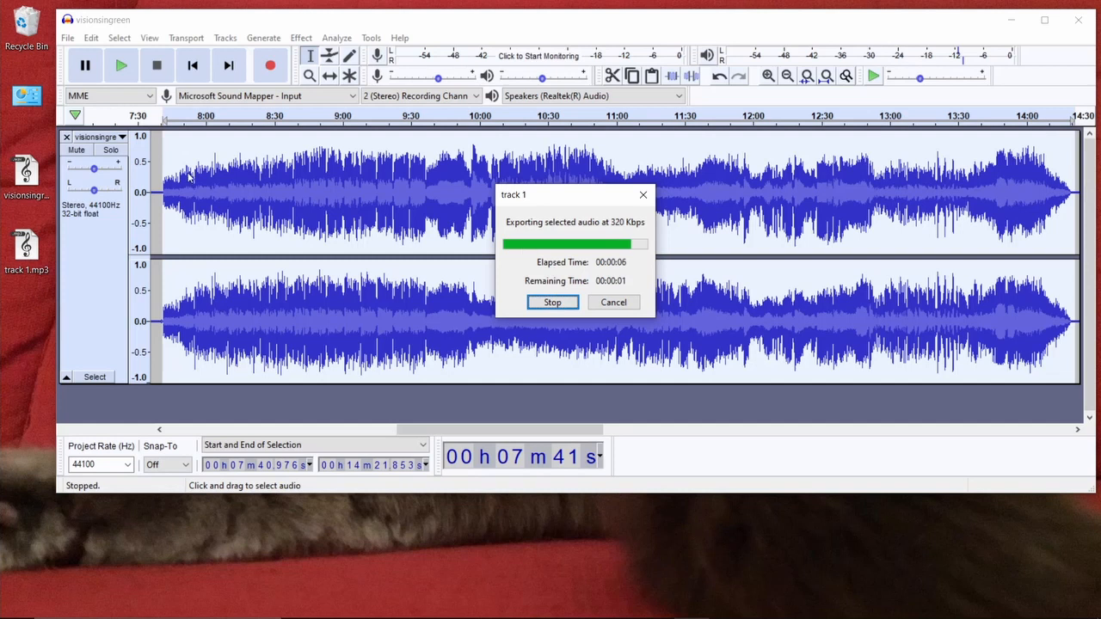
Export the same selection to the desktop as "track 1.wav" in WAV (Microsoft) format with Signed 16-bit PCM encoding.
{"action": "left_click", "coordinate": [67, 38]}
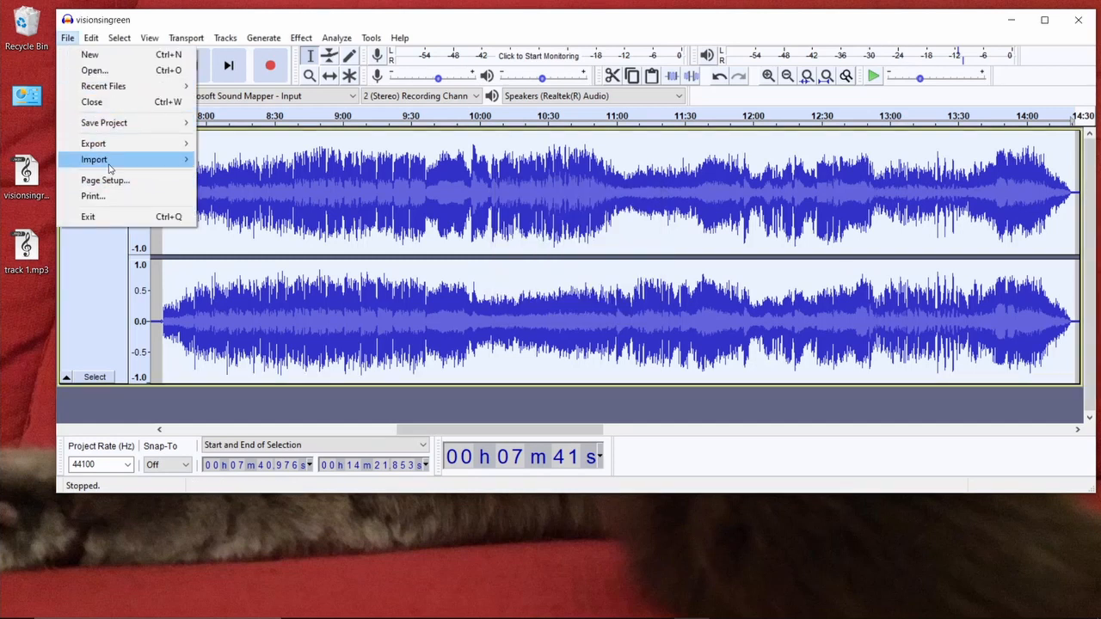
{"action": "mouse_move", "coordinate": [108, 145]}
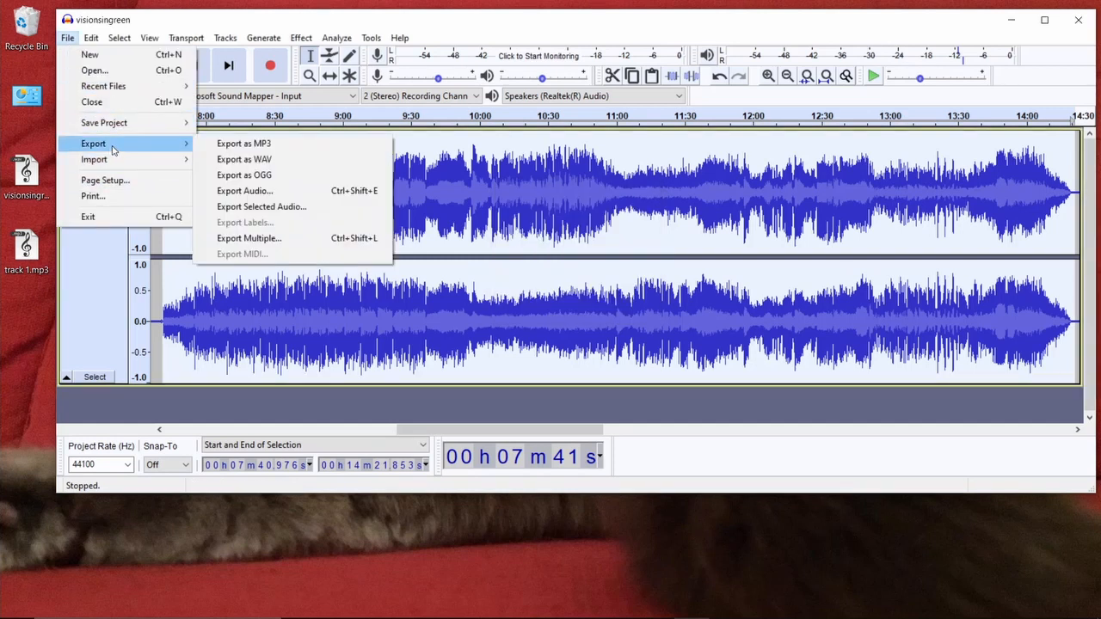
{"action": "left_click", "coordinate": [249, 207]}
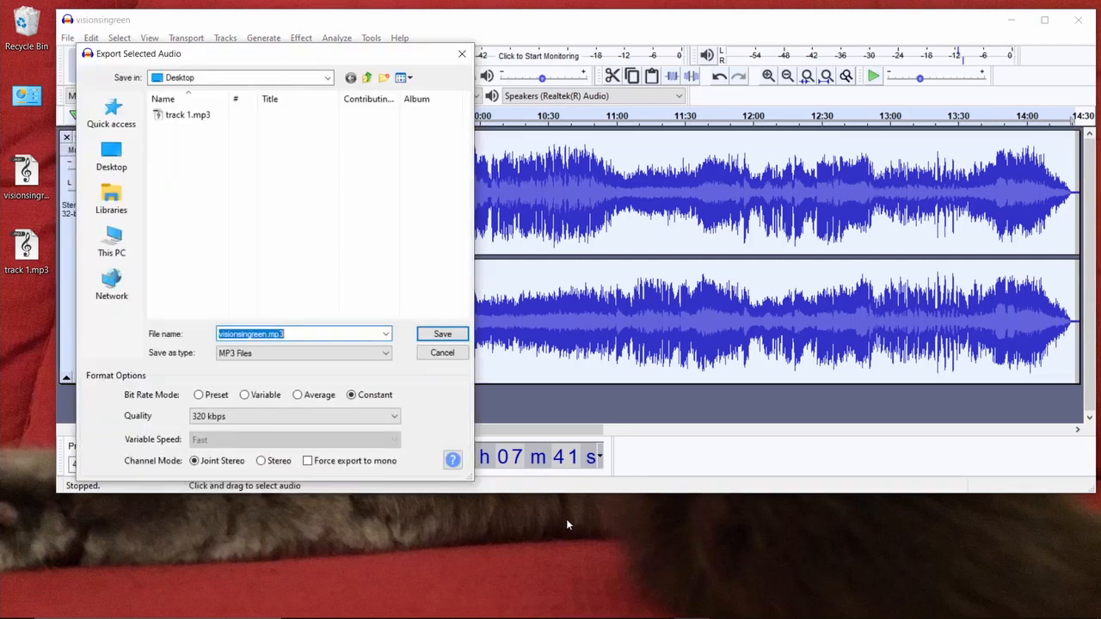
{"action": "left_click", "coordinate": [258, 353]}
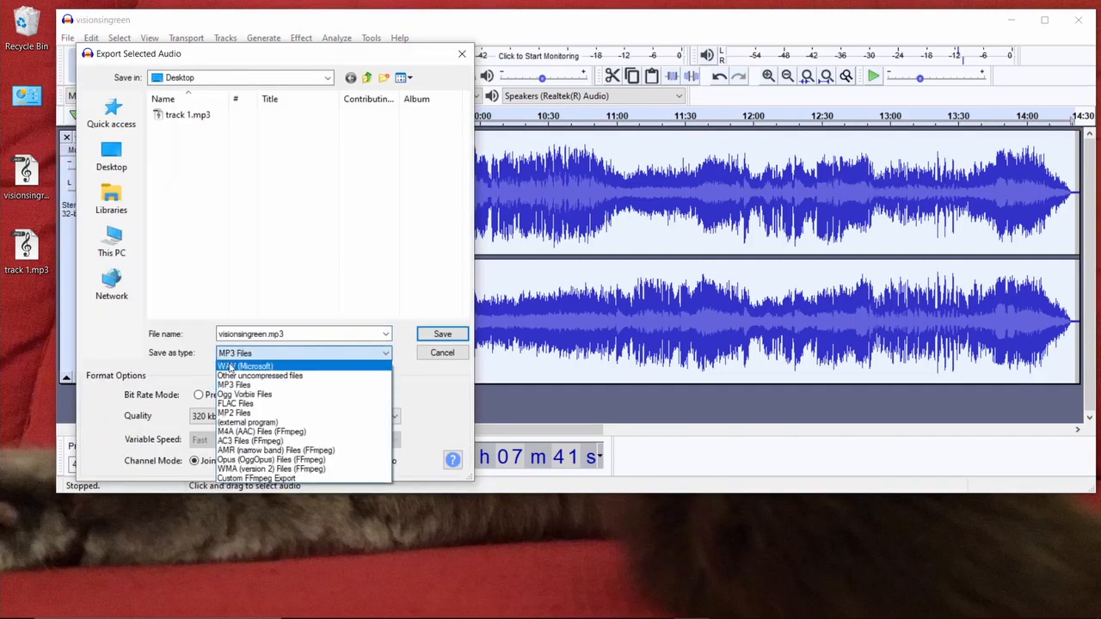
{"action": "left_click", "coordinate": [231, 367]}
{"action": "left_click_drag", "start_coordinate": [266, 333], "coordinate": [148, 312]}
{"action": "key", "text": "BackSpace"}
{"action": "type", "text": "track"}
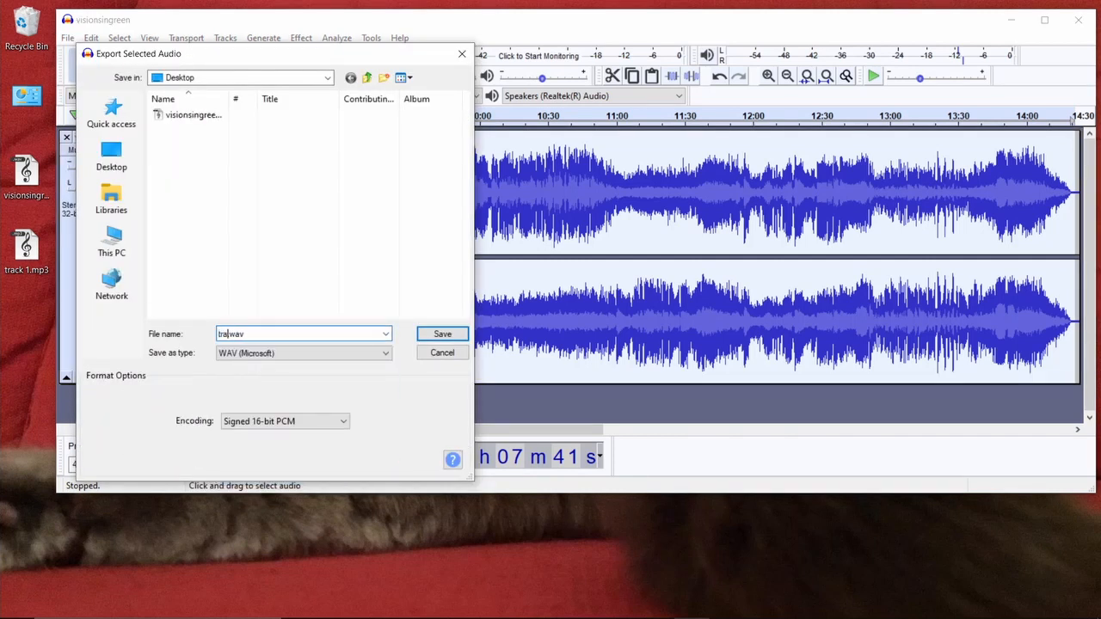
{"action": "key", "text": "Return"}
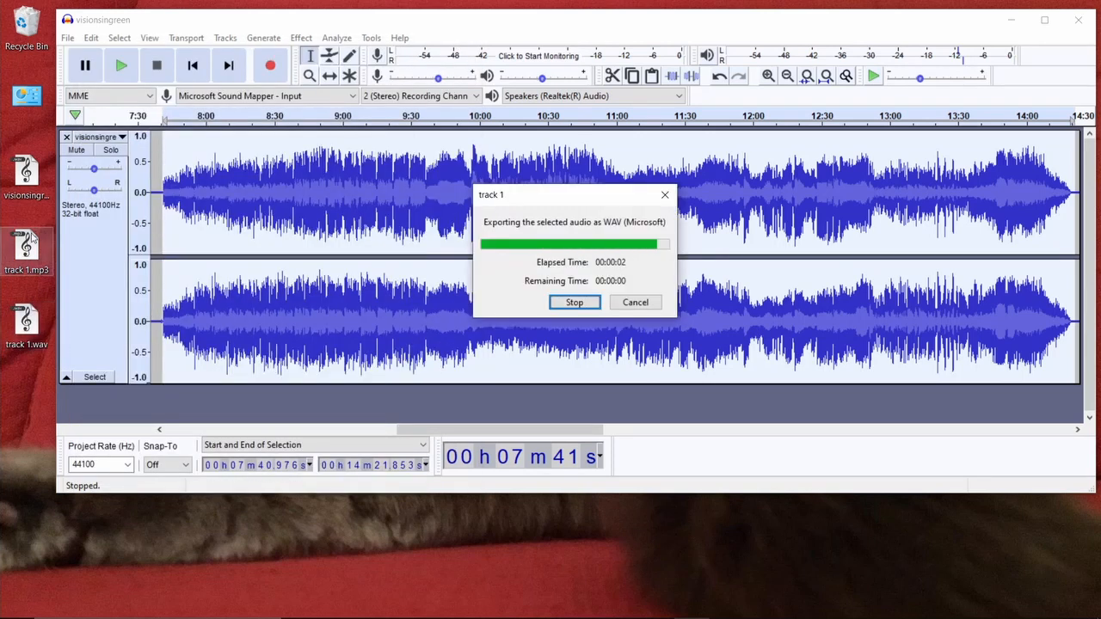
{"action": "left_click", "coordinate": [26, 325]}
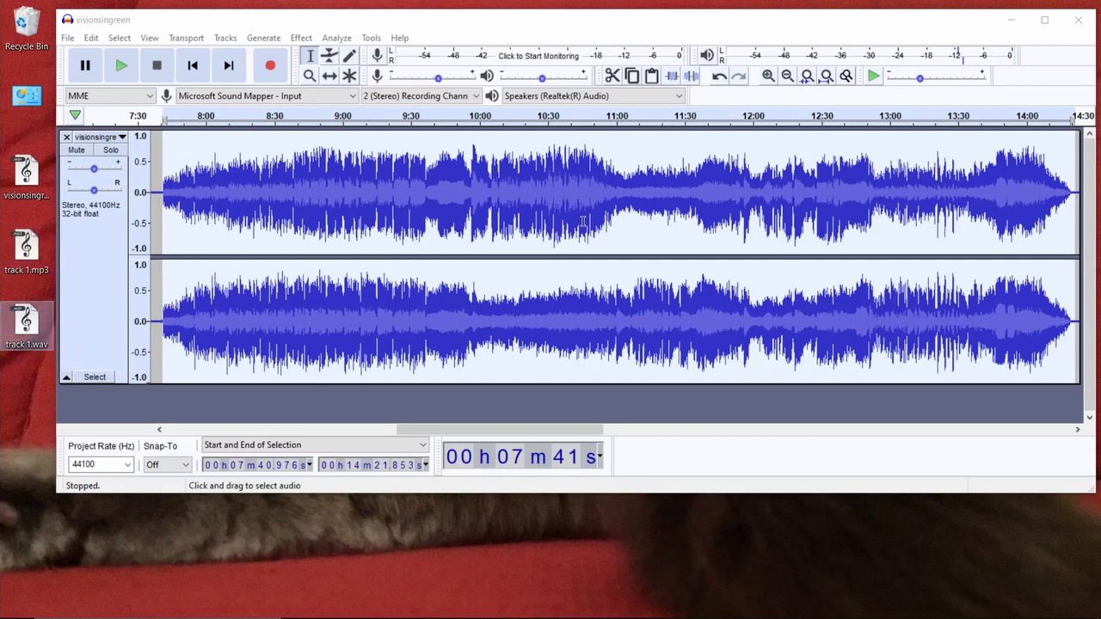
Select the third song from about 14:44 to 18:22, trimming the silence at both ends, and play its beginning briefly.
{"action": "left_click", "coordinate": [827, 76]}
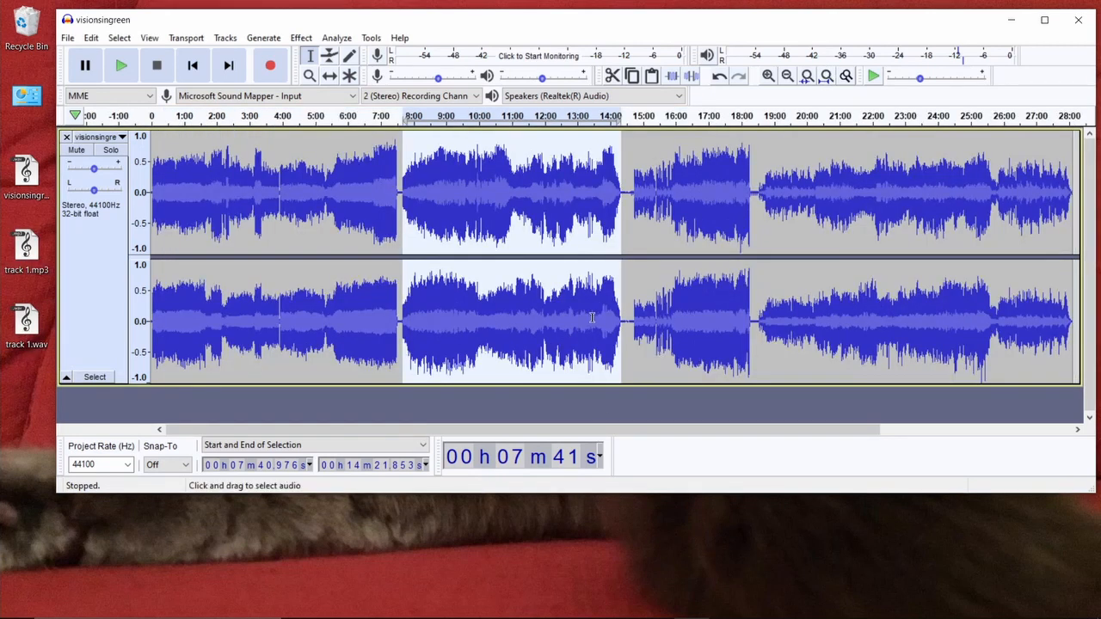
{"action": "left_click_drag", "start_coordinate": [631, 196], "coordinate": [756, 199]}
{"action": "left_click", "coordinate": [807, 75]}
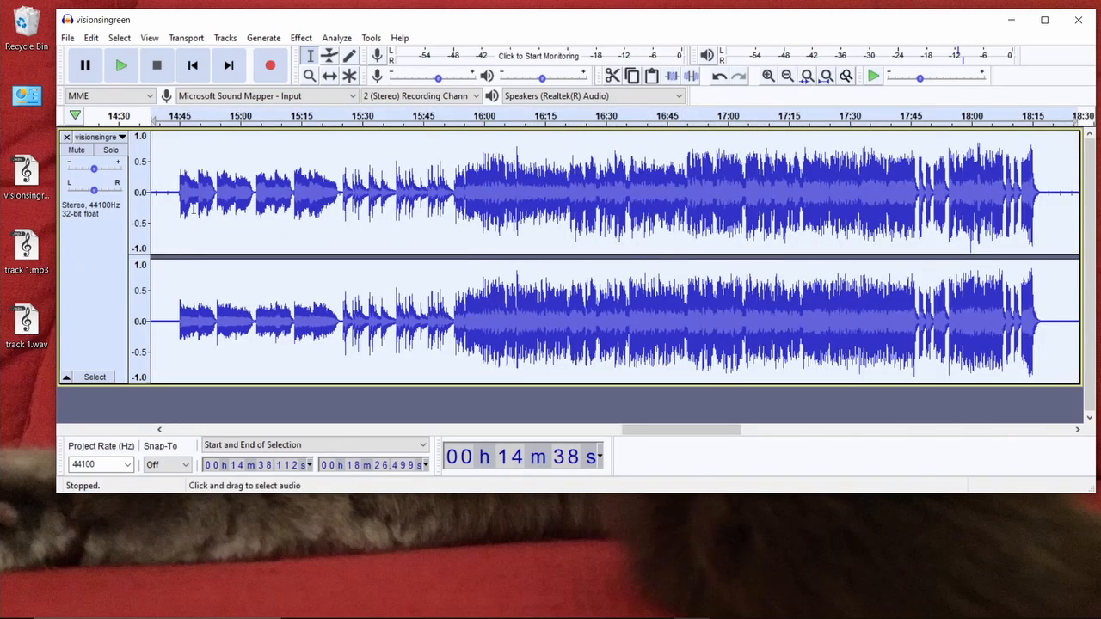
{"action": "left_click", "coordinate": [121, 65]}
{"action": "left_click_drag", "start_coordinate": [152, 240], "coordinate": [187, 240]}
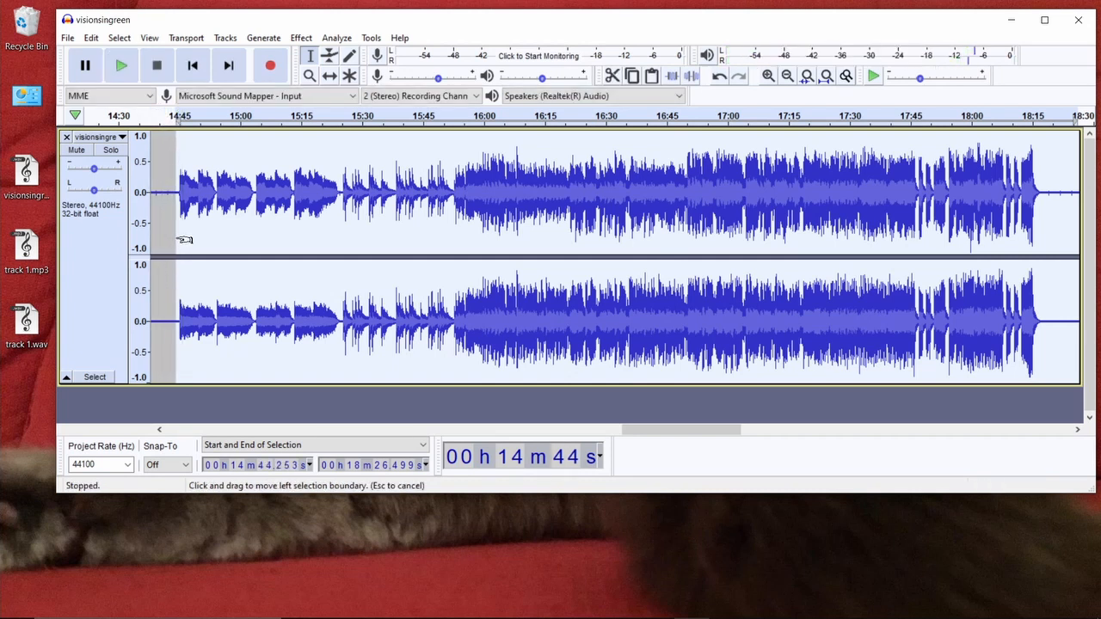
{"action": "key", "text": "space"}
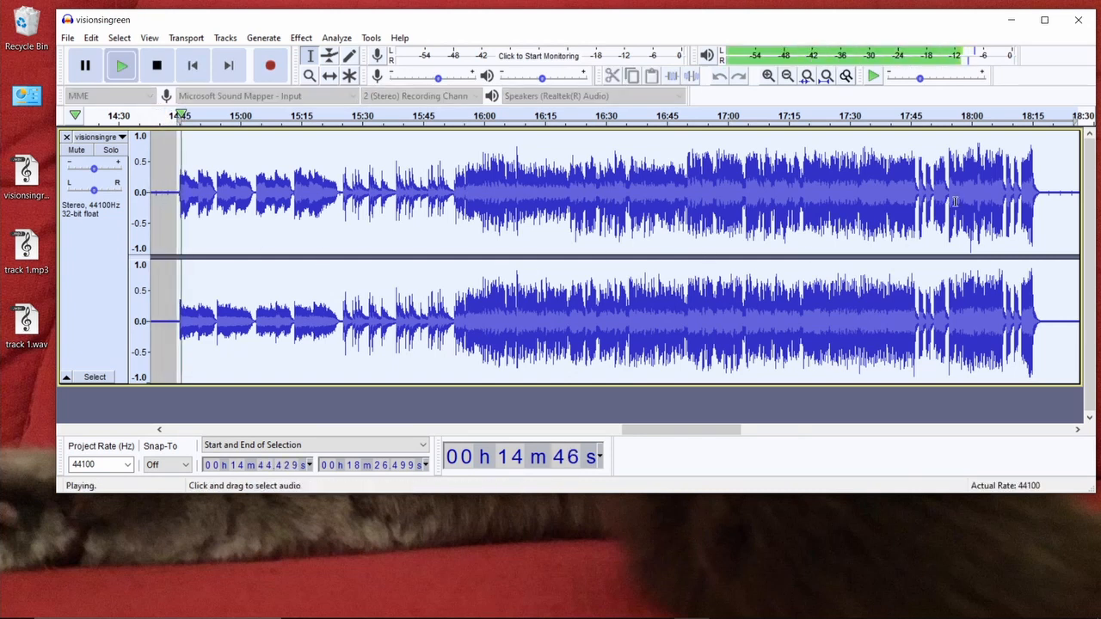
{"action": "key", "text": "space"}
{"action": "left_click_drag", "start_coordinate": [1067, 221], "coordinate": [1059, 219]}
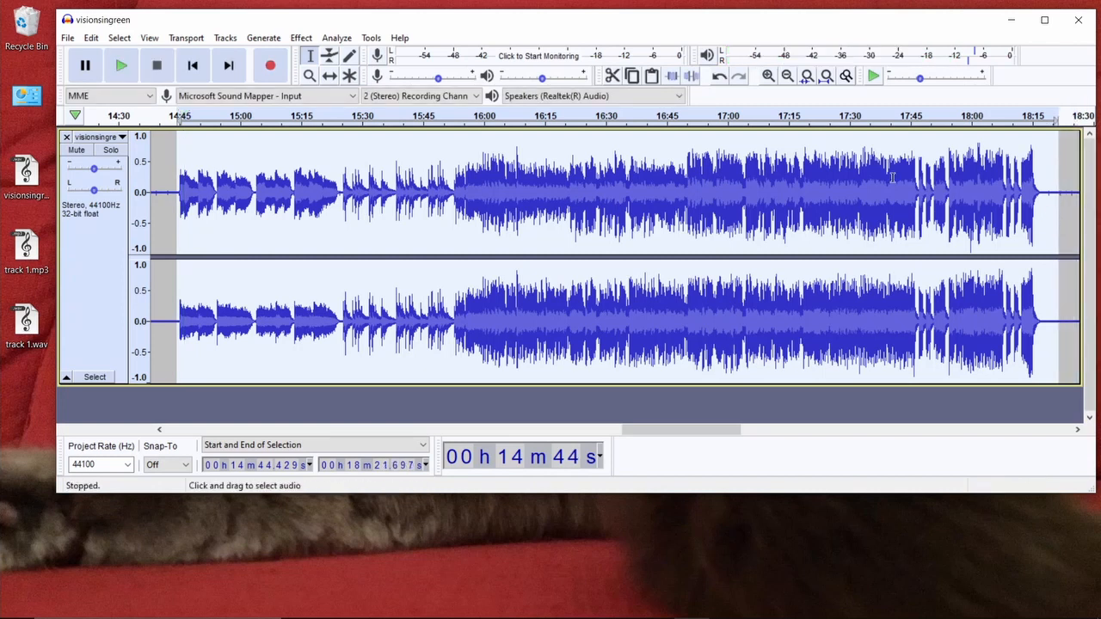
Draw a fade-out at the end of the third song with the Envelope tool, from about 18:17 down to near silence at 18:22.
{"action": "left_click", "coordinate": [330, 56]}
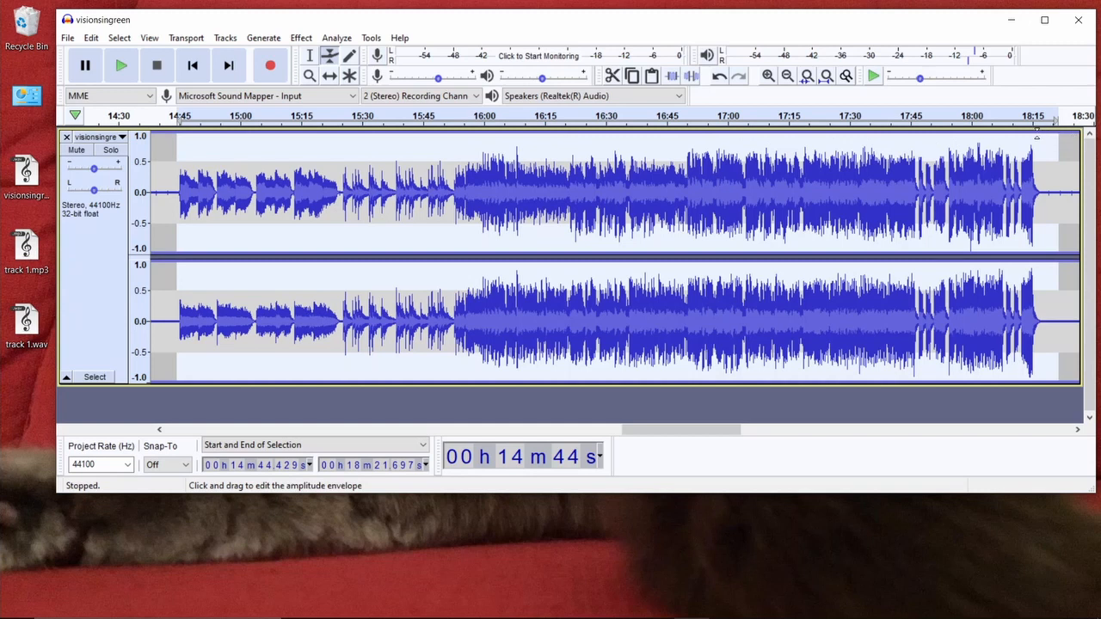
{"action": "left_click", "coordinate": [1040, 134]}
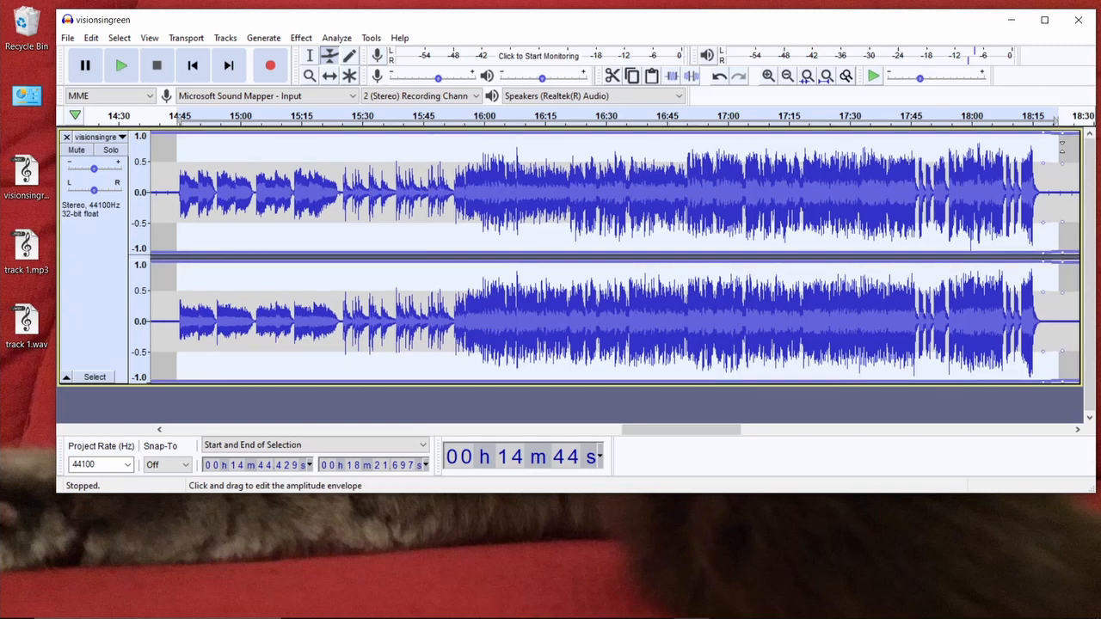
{"action": "left_click_drag", "start_coordinate": [1062, 134], "coordinate": [1062, 183]}
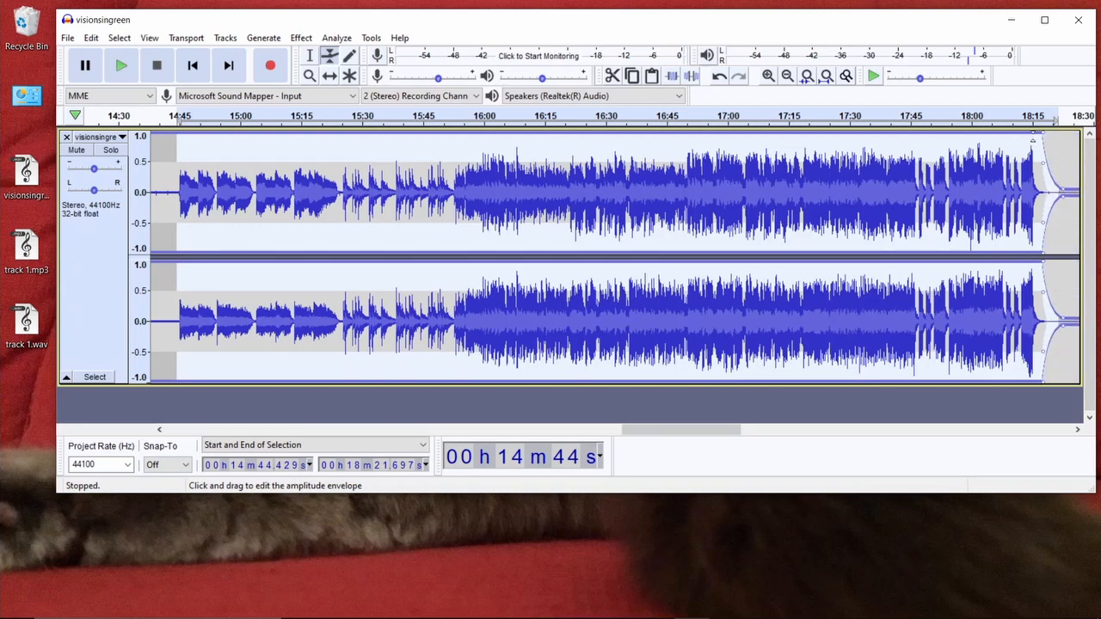
Play the third song's ending from about 18:15 to check how the fade-out sounds.
{"action": "left_click", "coordinate": [1026, 116]}
{"action": "key", "text": "space"}
{"action": "key", "text": "space"}
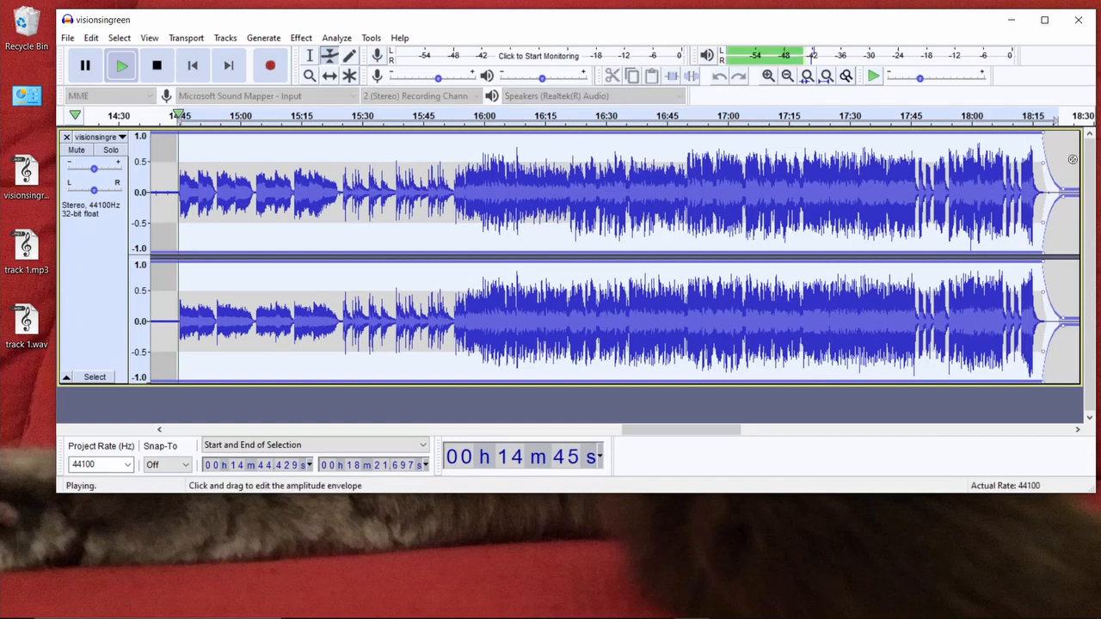
{"action": "left_click", "coordinate": [1032, 116]}
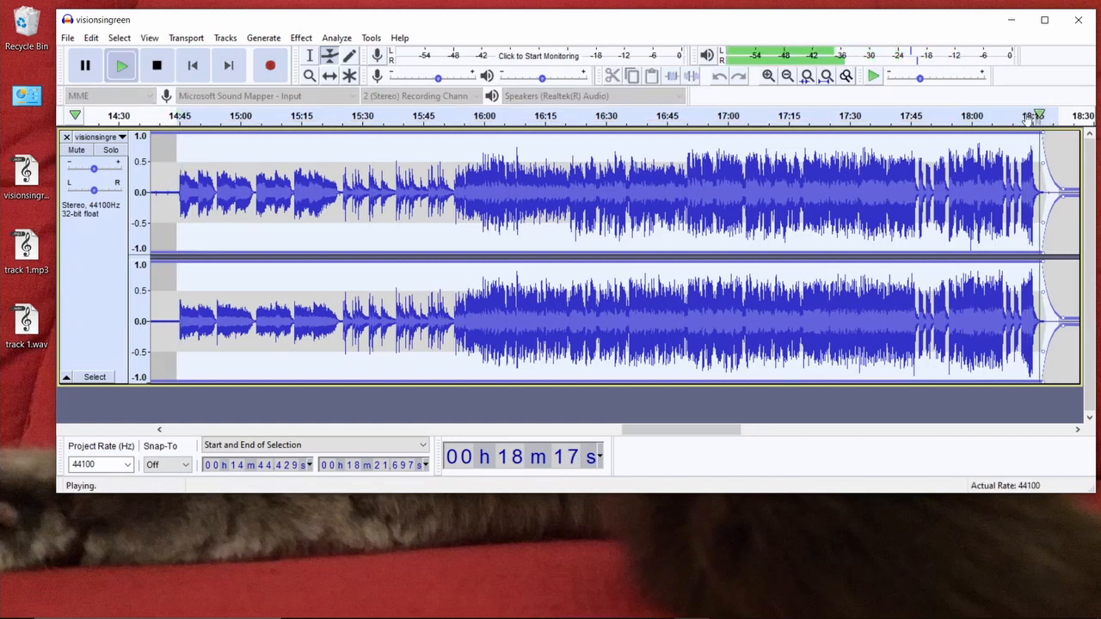
{"action": "left_click", "coordinate": [1026, 117]}
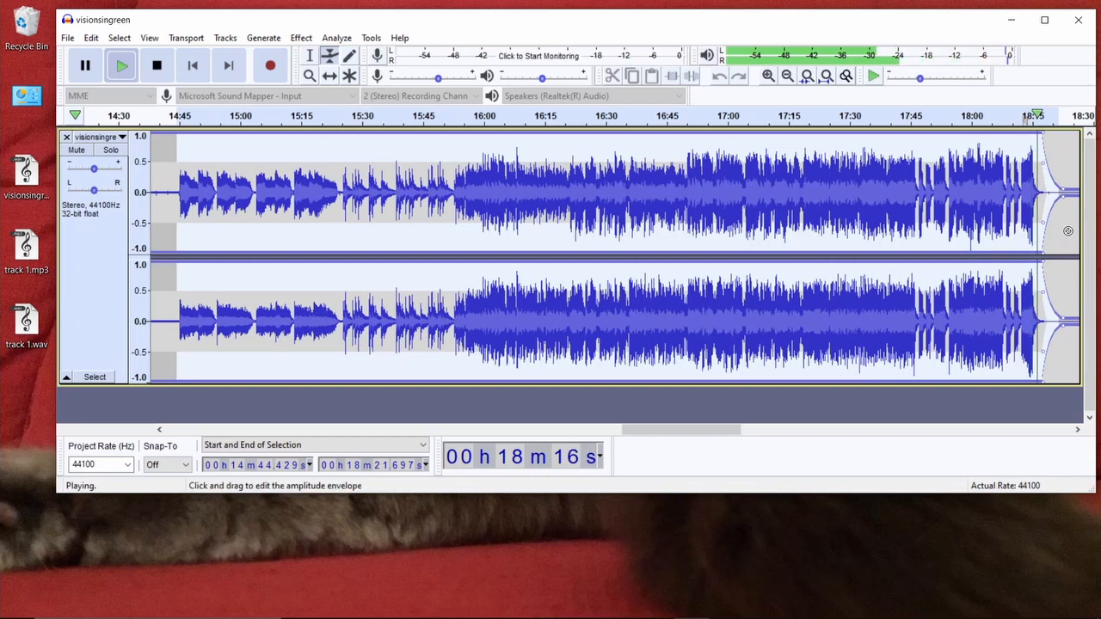
Move the fade-out's envelope points earlier so it runs from about 18:16.4 to 18:18, and play the ending again.
{"action": "left_click", "coordinate": [768, 76]}
{"action": "left_click", "coordinate": [768, 76]}
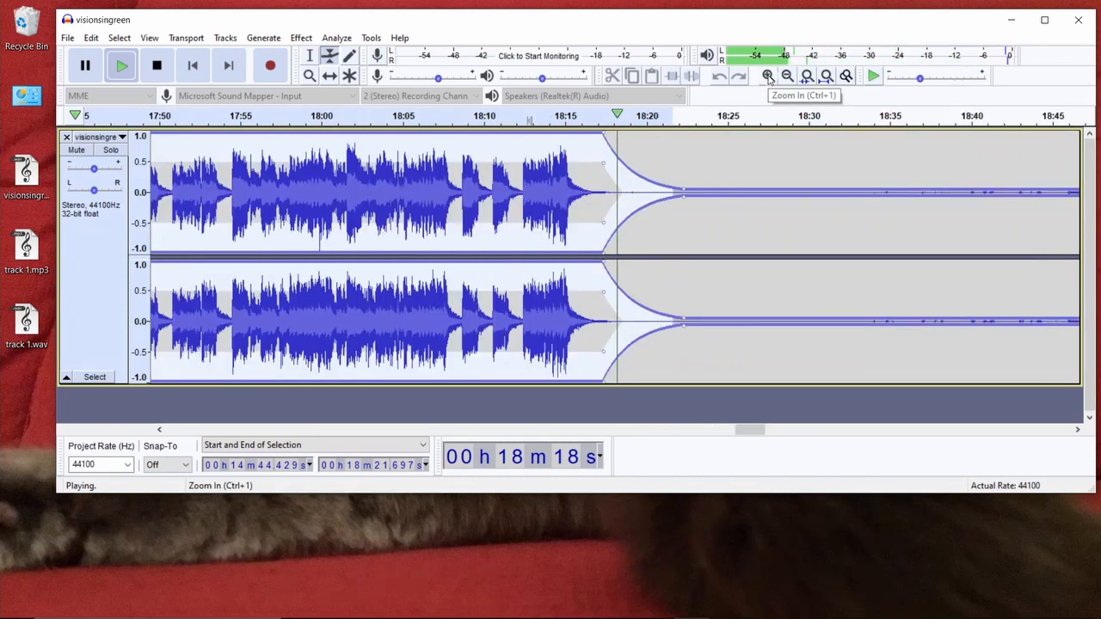
{"action": "left_click", "coordinate": [769, 77]}
{"action": "left_click", "coordinate": [768, 78]}
{"action": "key", "text": "space"}
{"action": "left_click_drag", "start_coordinate": [845, 196], "coordinate": [567, 197]}
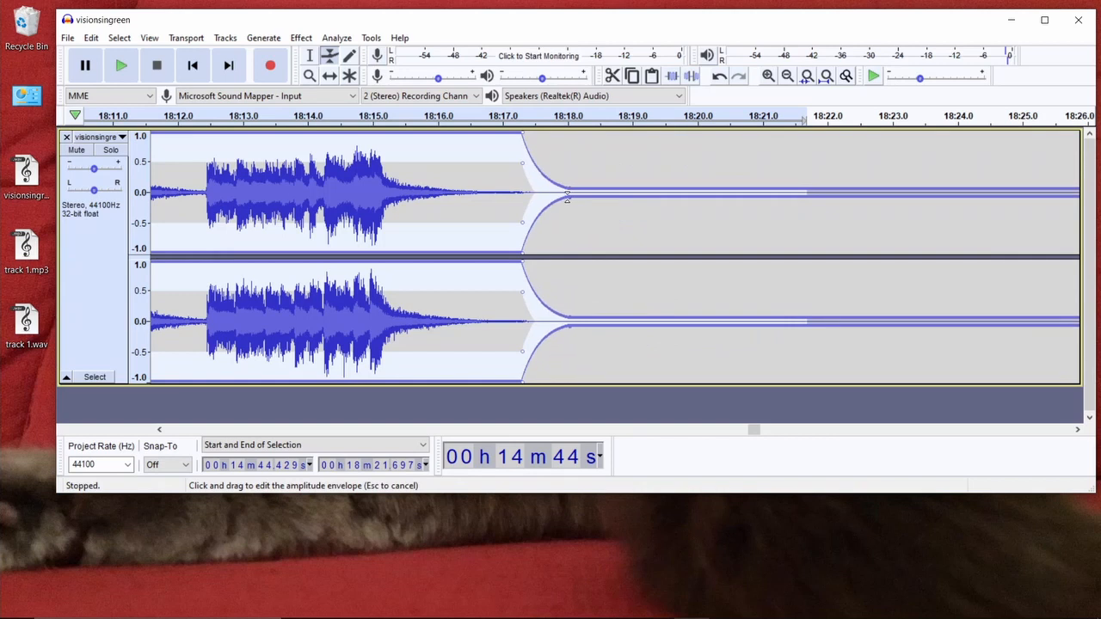
{"action": "left_click_drag", "start_coordinate": [522, 133], "coordinate": [462, 135]}
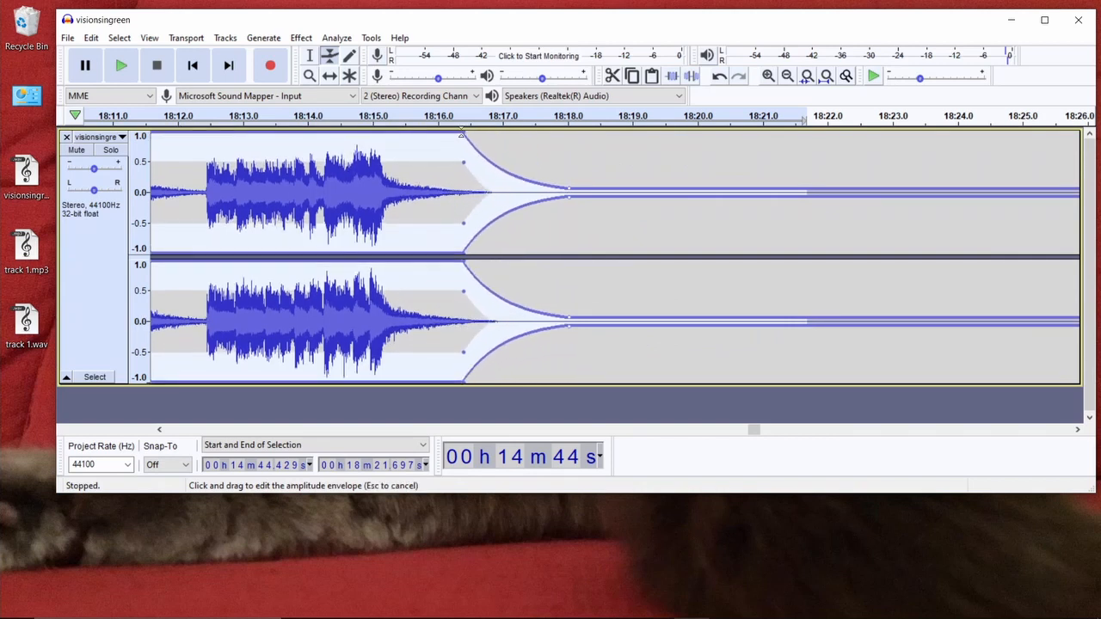
{"action": "left_click", "coordinate": [418, 117]}
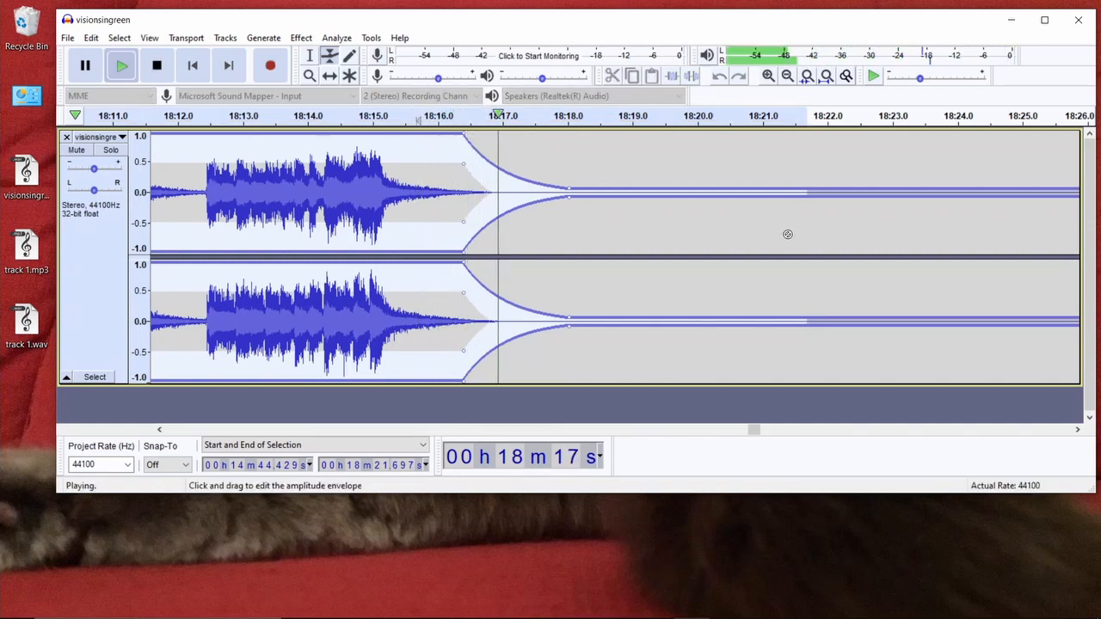
{"action": "key", "text": "space"}
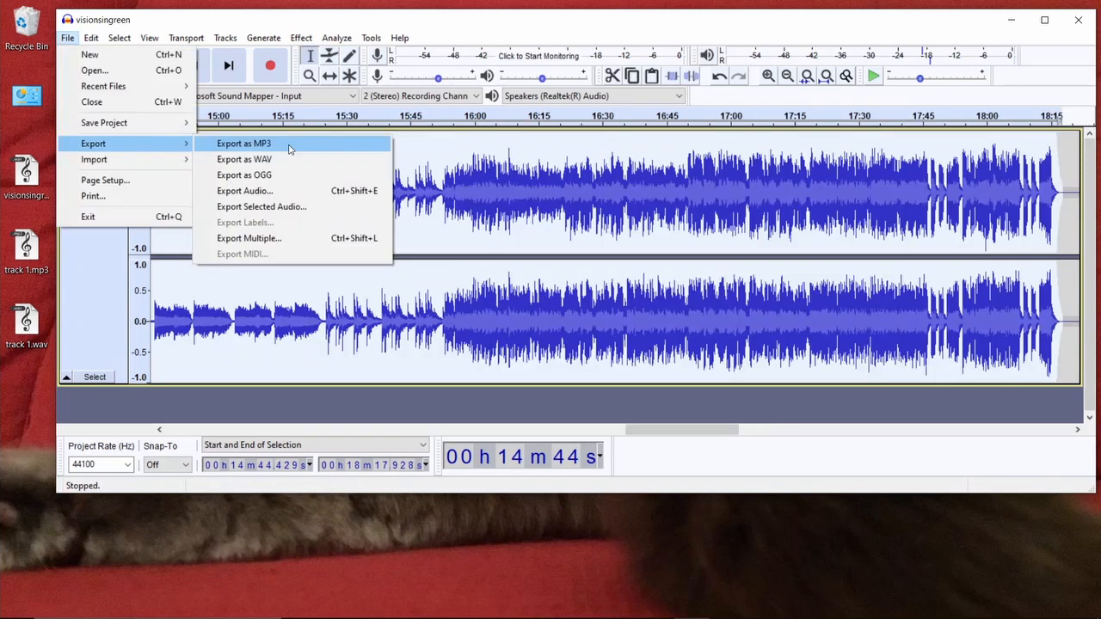
{"action": "left_click", "coordinate": [280, 209]}
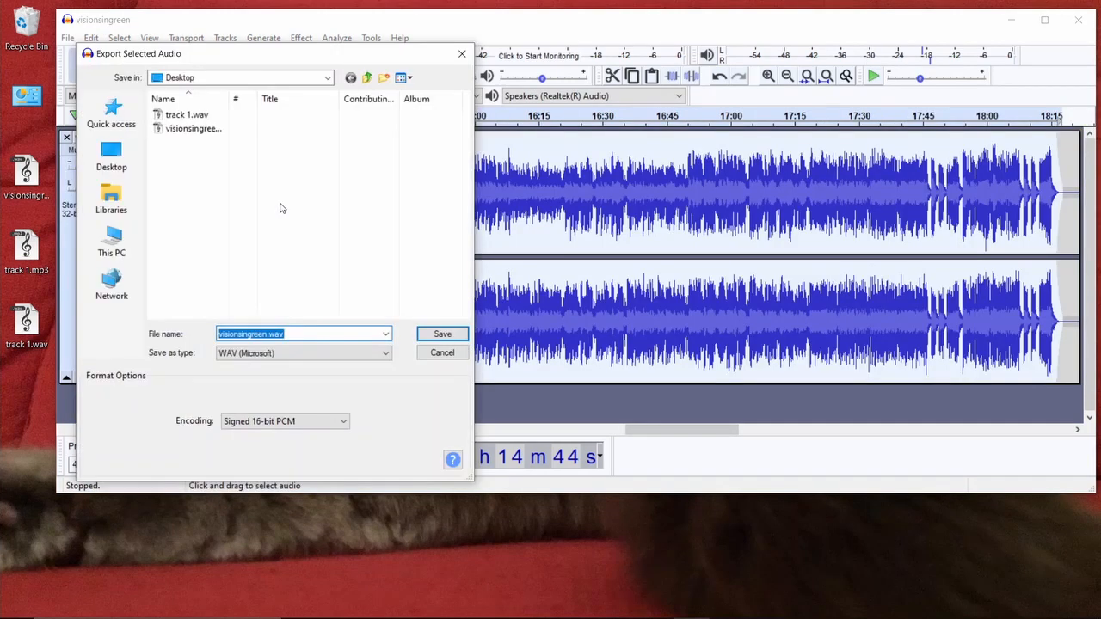
{"action": "left_click", "coordinate": [285, 355]}
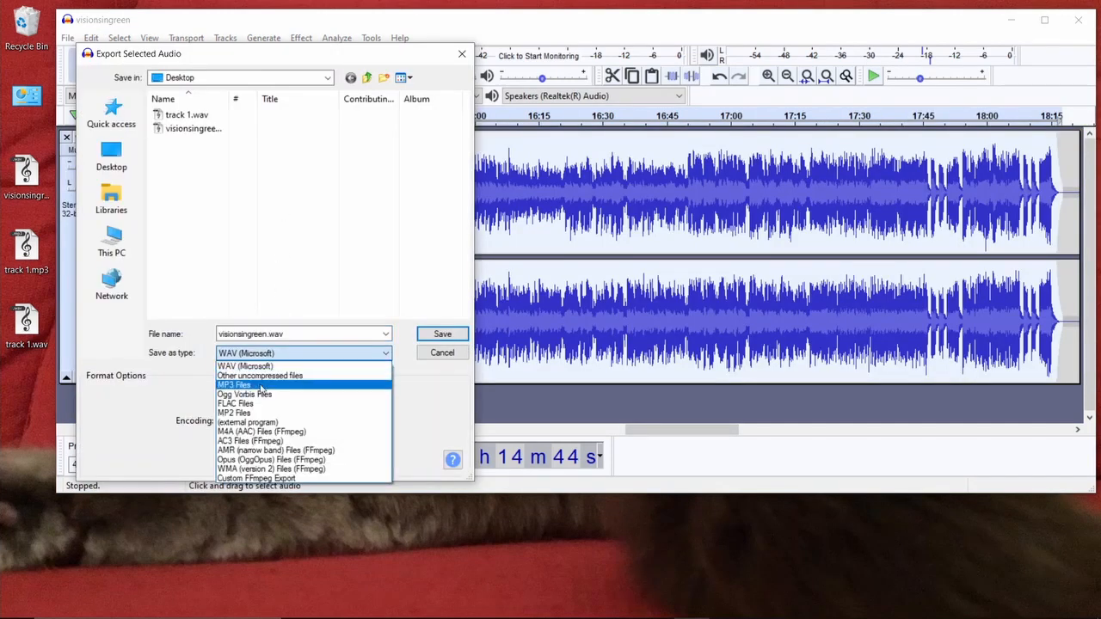
{"action": "left_click", "coordinate": [263, 386]}
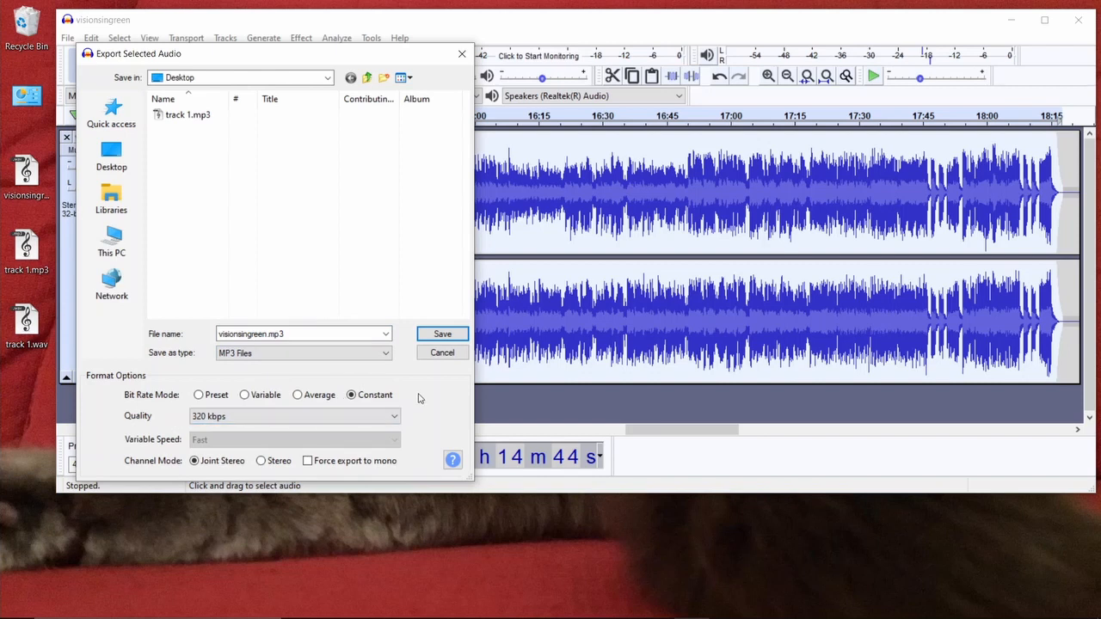
{"action": "left_click", "coordinate": [443, 354]}
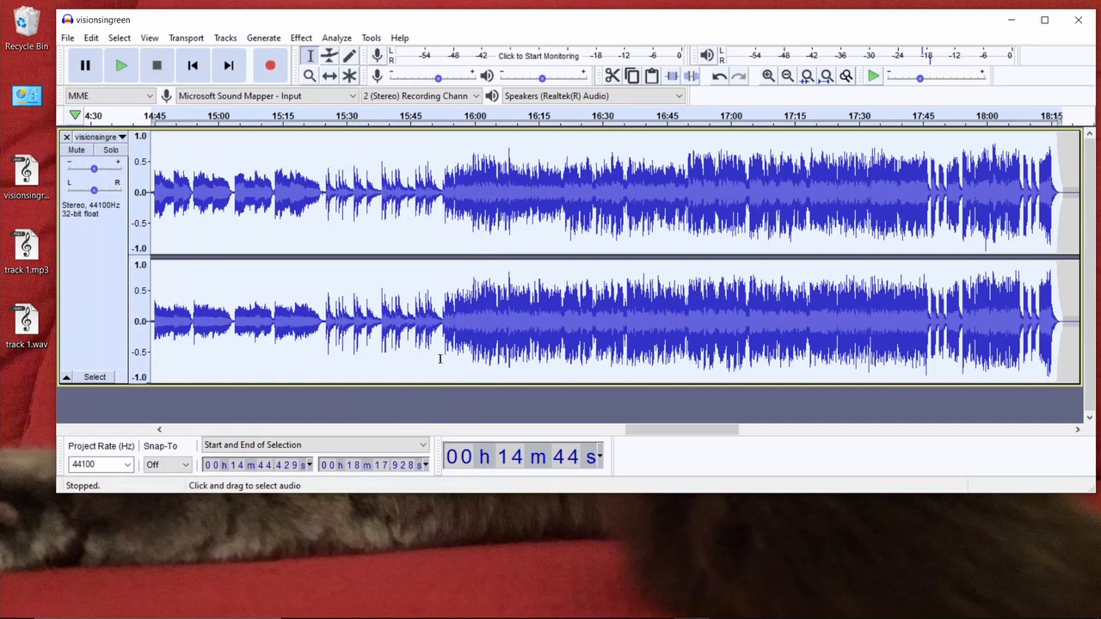
Exit Audacity without saving the visionsingreen project.
{"action": "left_click", "coordinate": [68, 39]}
{"action": "left_click", "coordinate": [91, 217]}
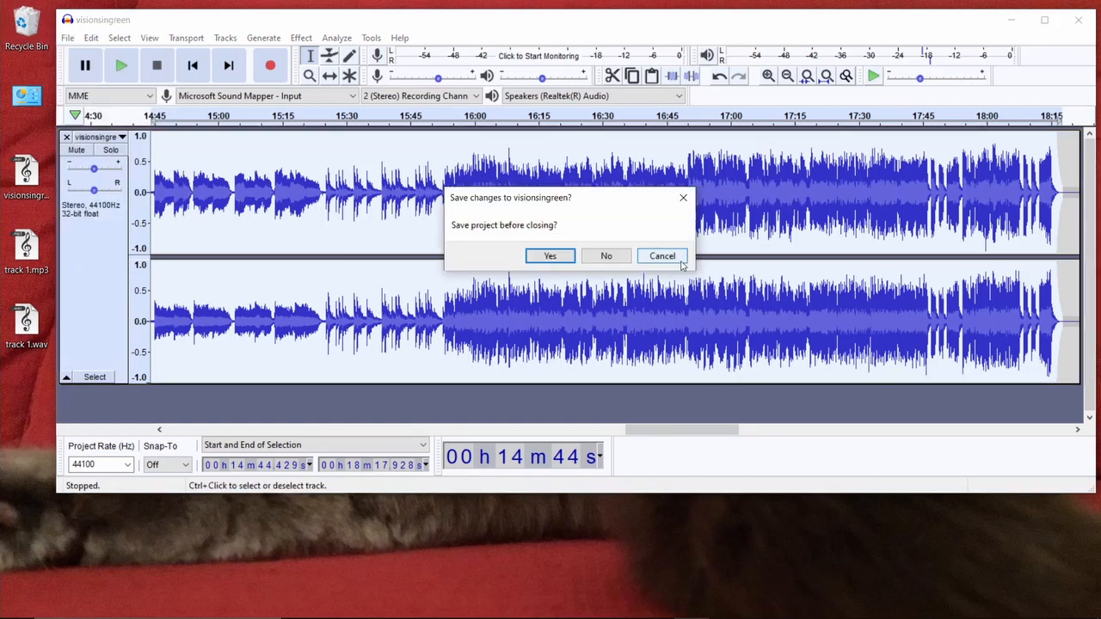
{"action": "left_click", "coordinate": [602, 256]}
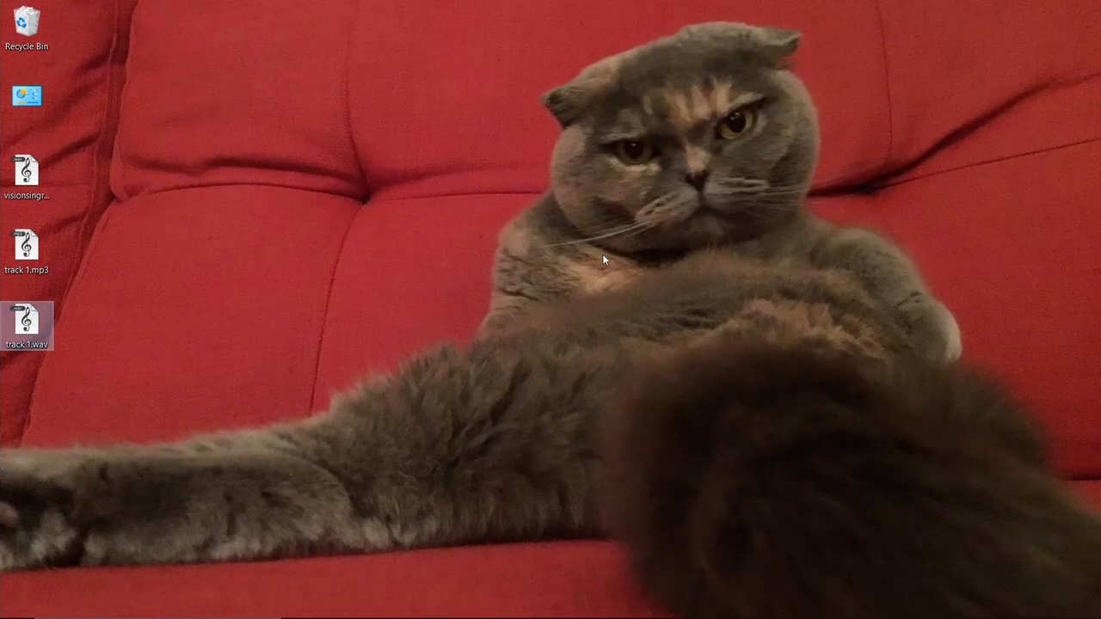